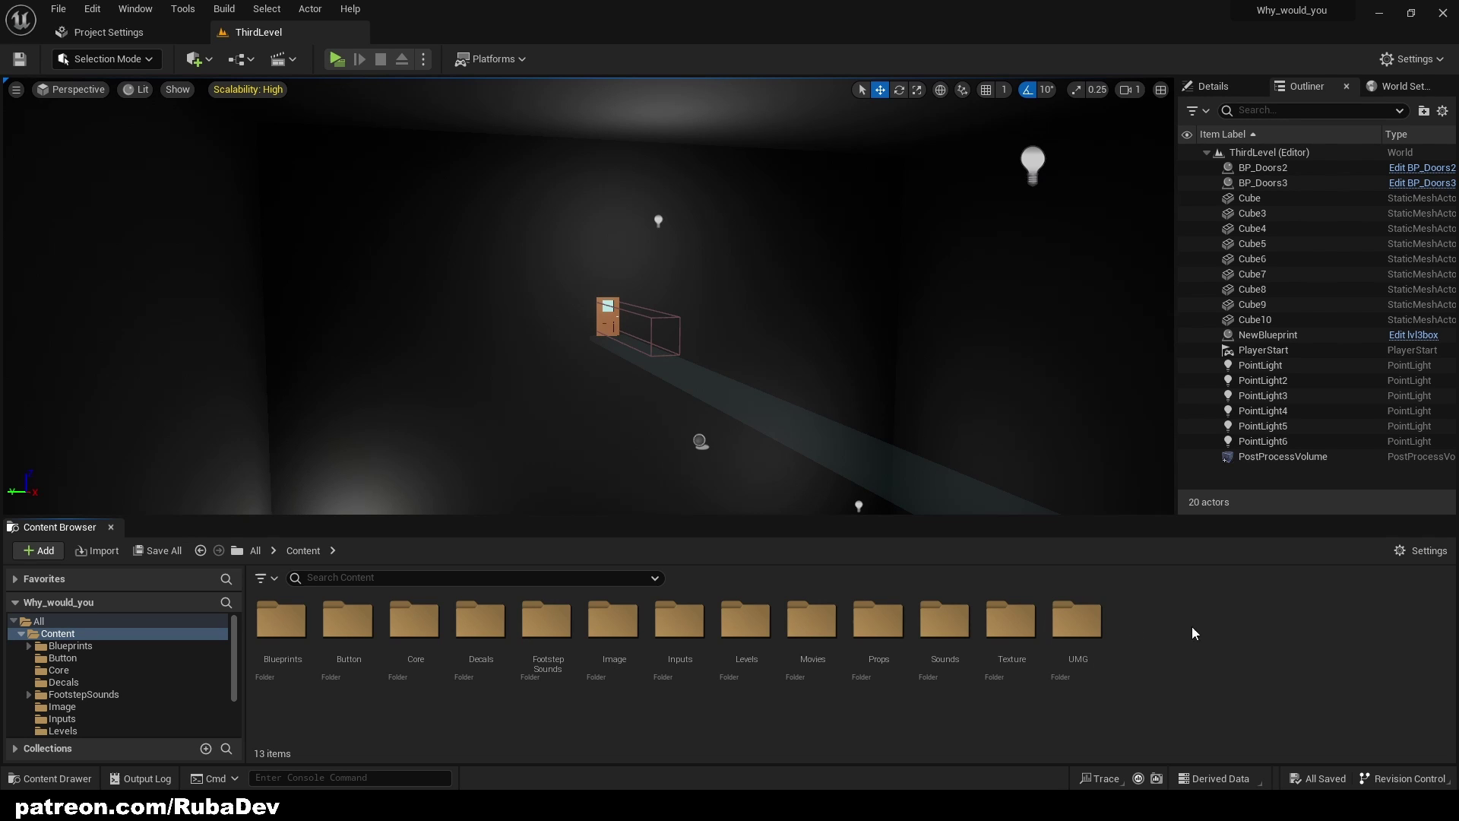
Create a new folder named SplashAndLogo in the project's Content Browser.
right_click(1168, 639)
click(1232, 174)
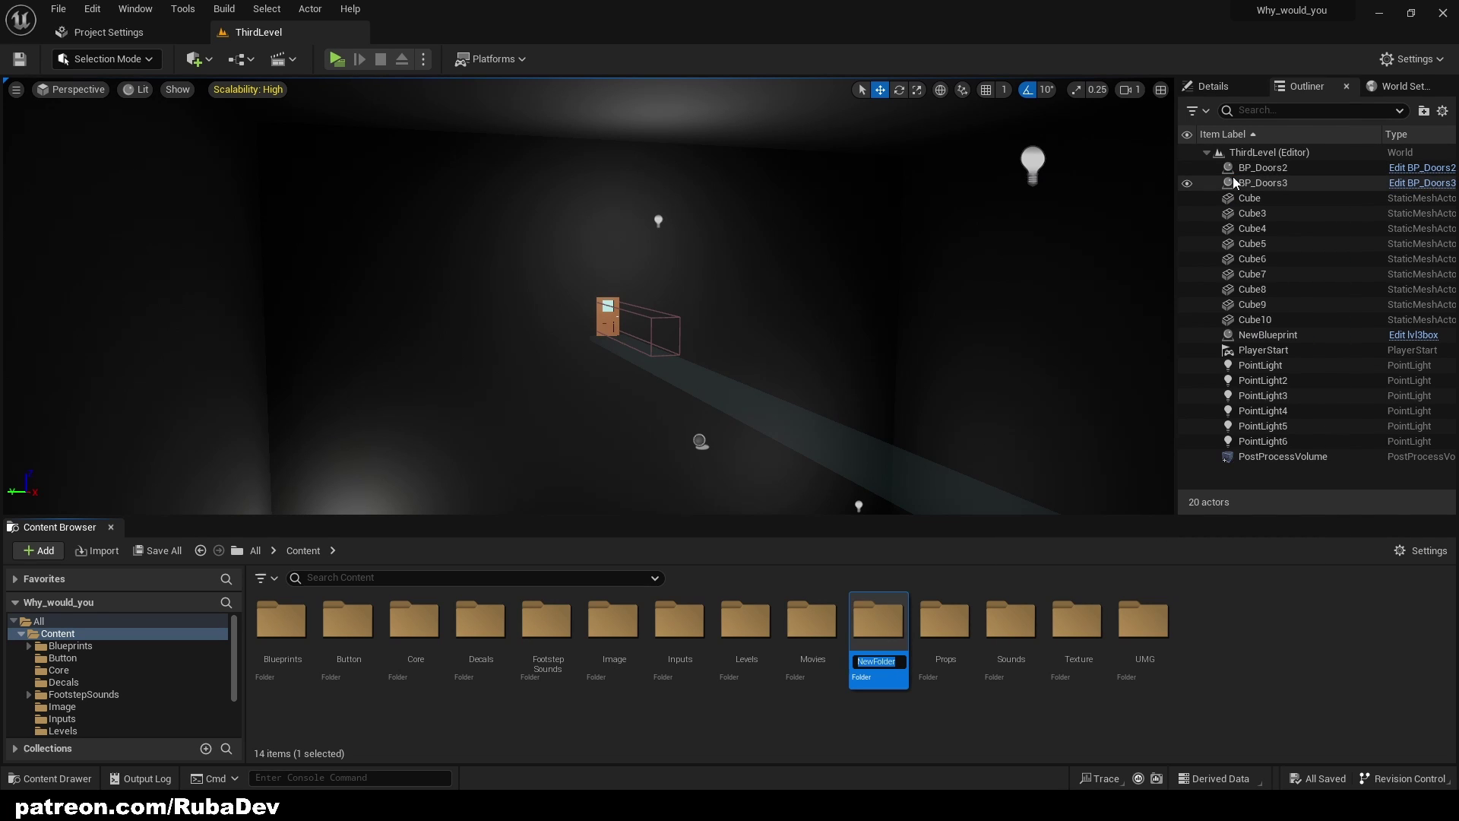
text(S)
key(Return)
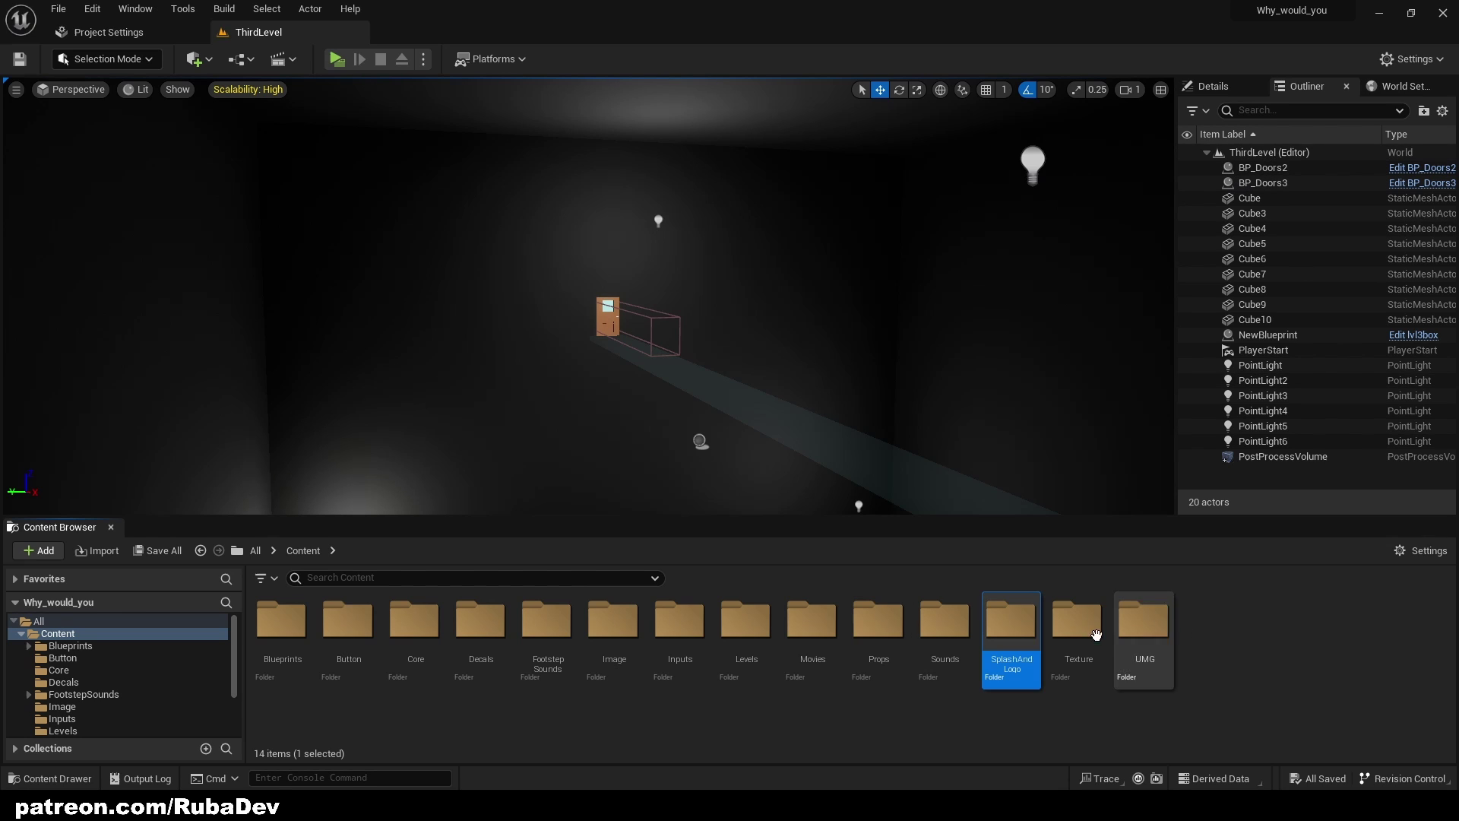
right_click(1025, 627)
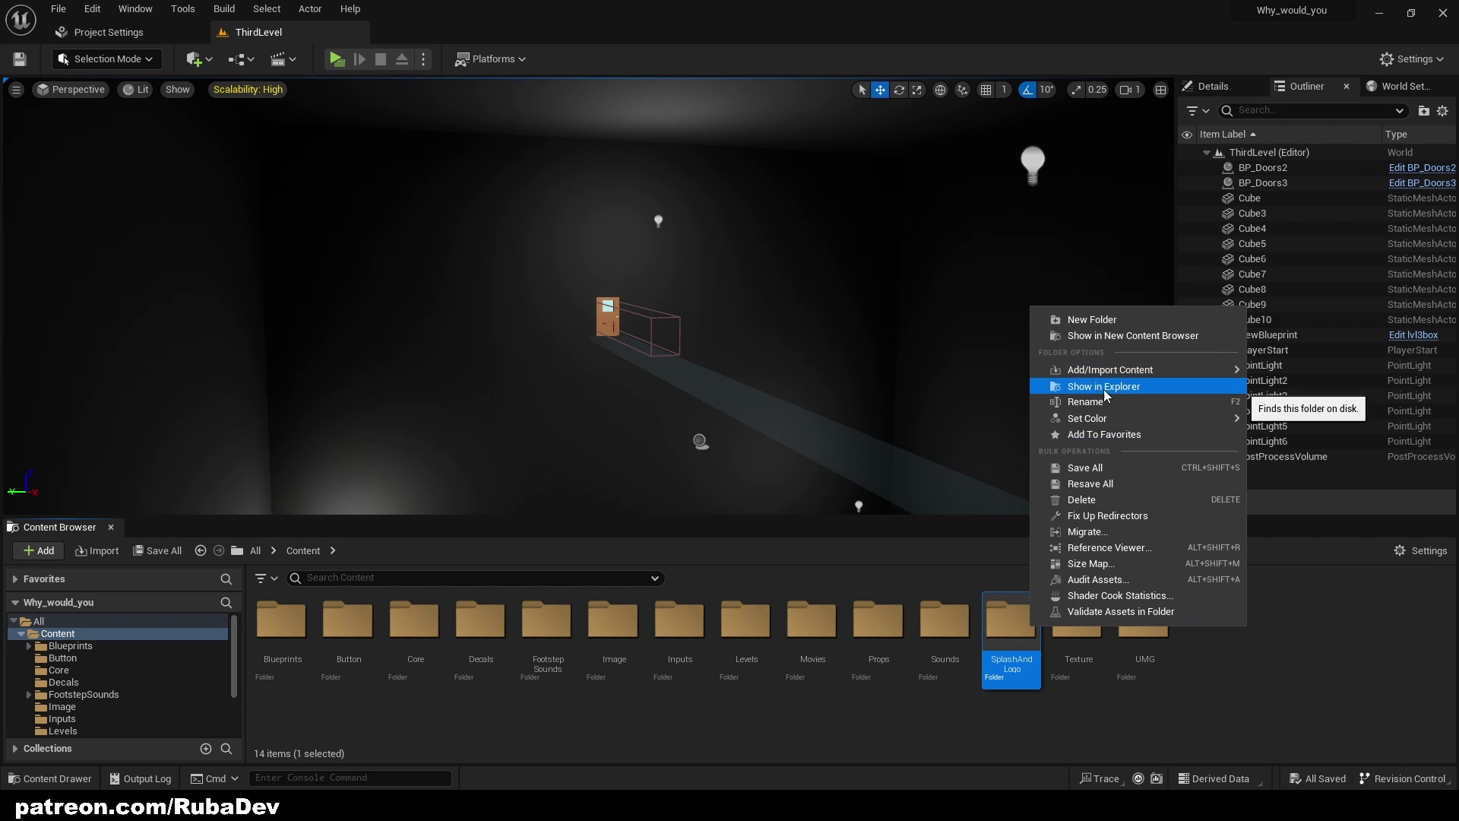
Show the SplashAndLogo folder in Explorer, with the desktop splashtut window beside it.
click(1103, 385)
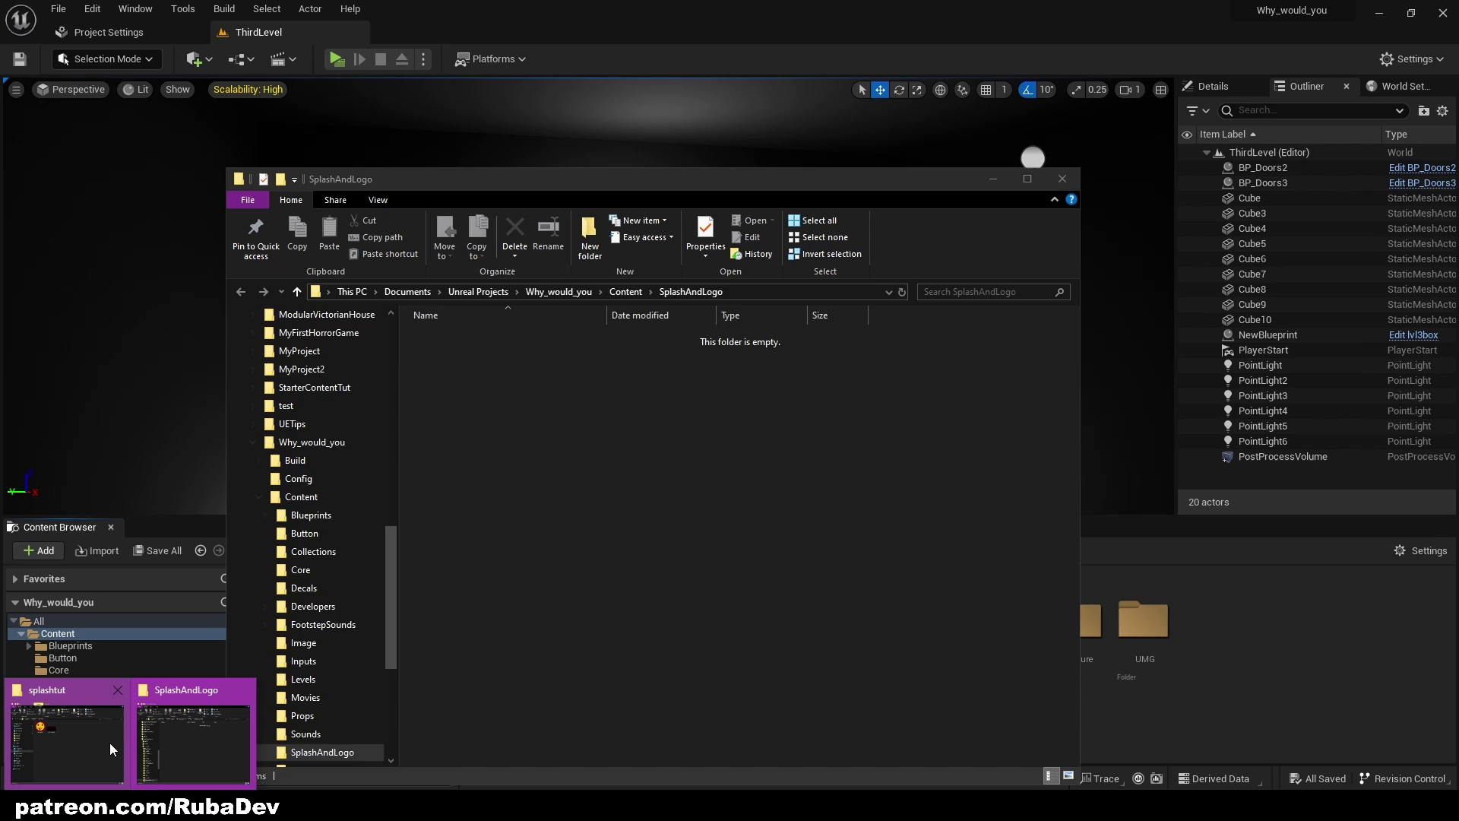
click(107, 745)
drag(534, 199, 1455, 228)
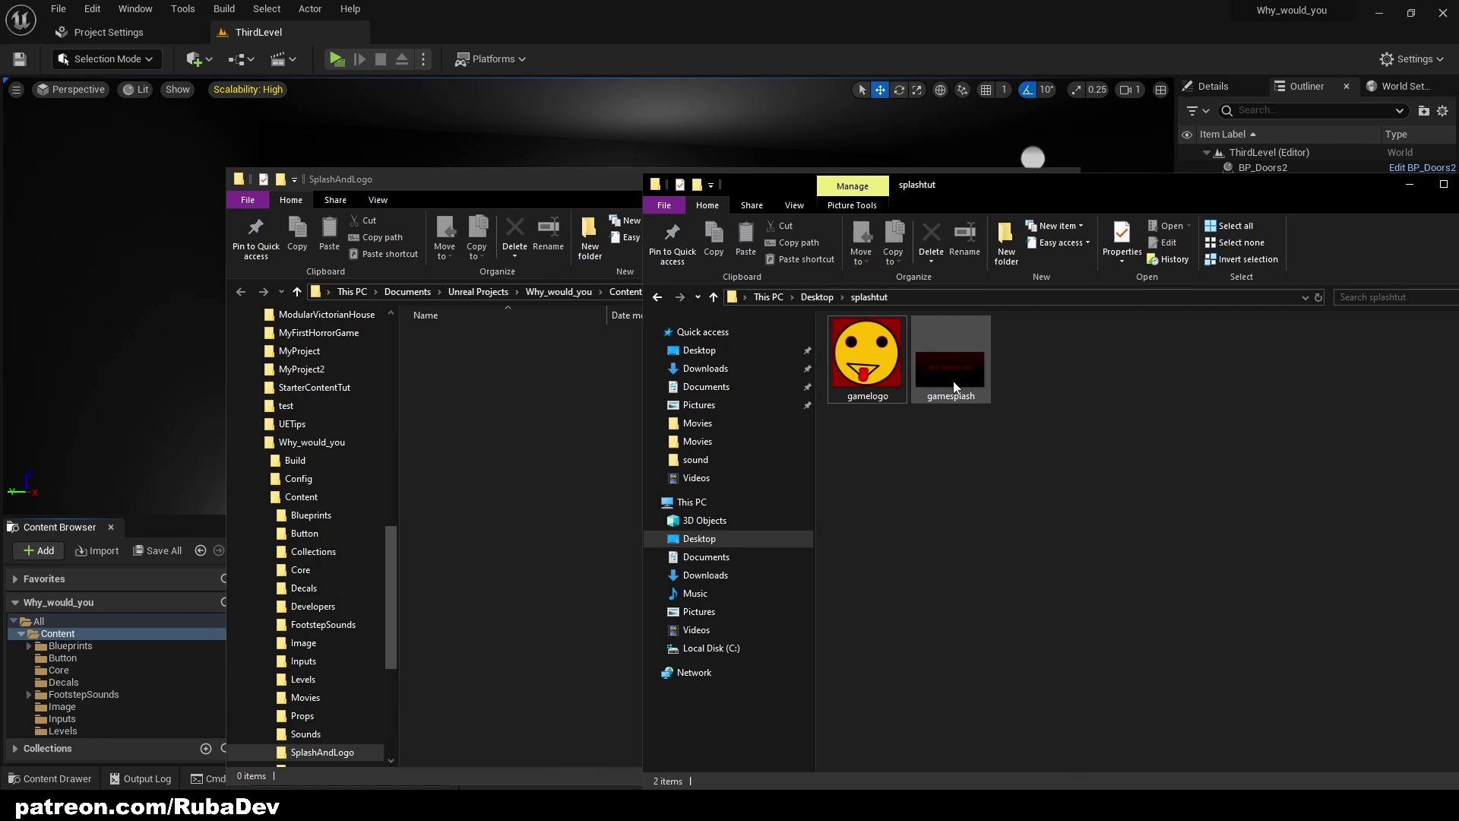
Move gamelogo and gamesplash into SplashAndLogo and close the emptied splashtut window.
drag(870, 357, 482, 389)
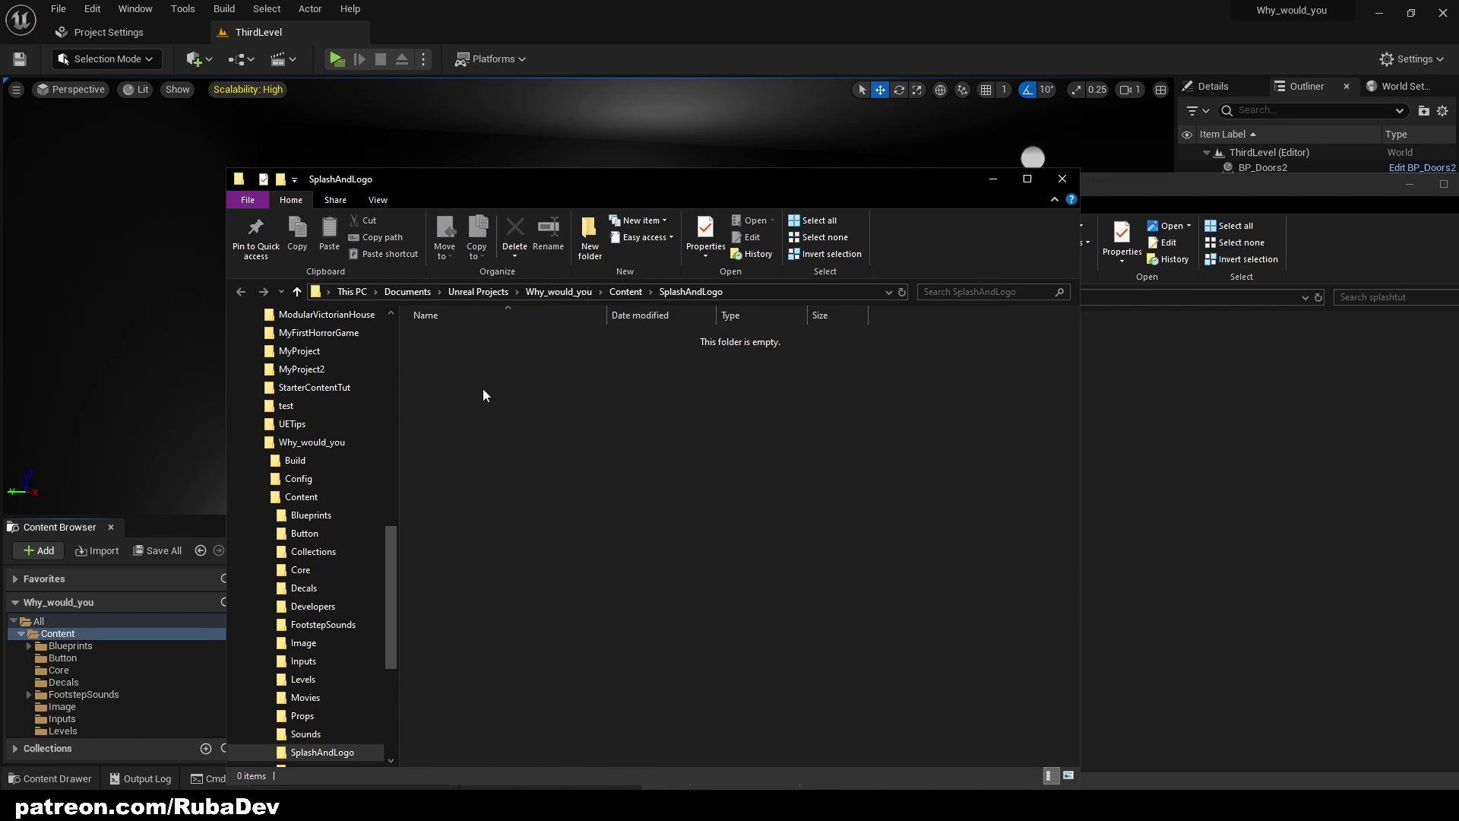
click(1148, 467)
drag(835, 357, 514, 412)
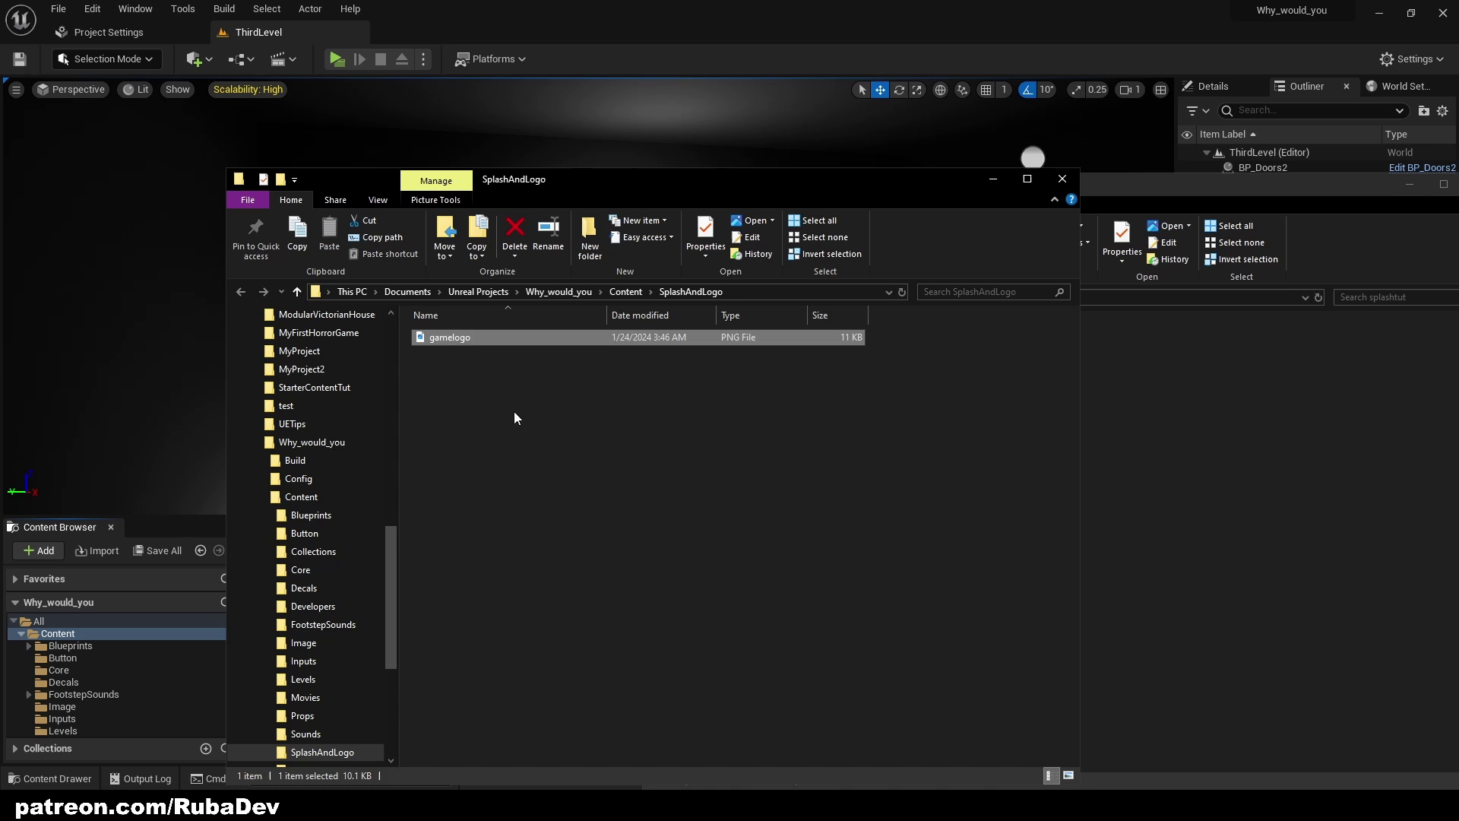
drag(1437, 209, 1325, 209)
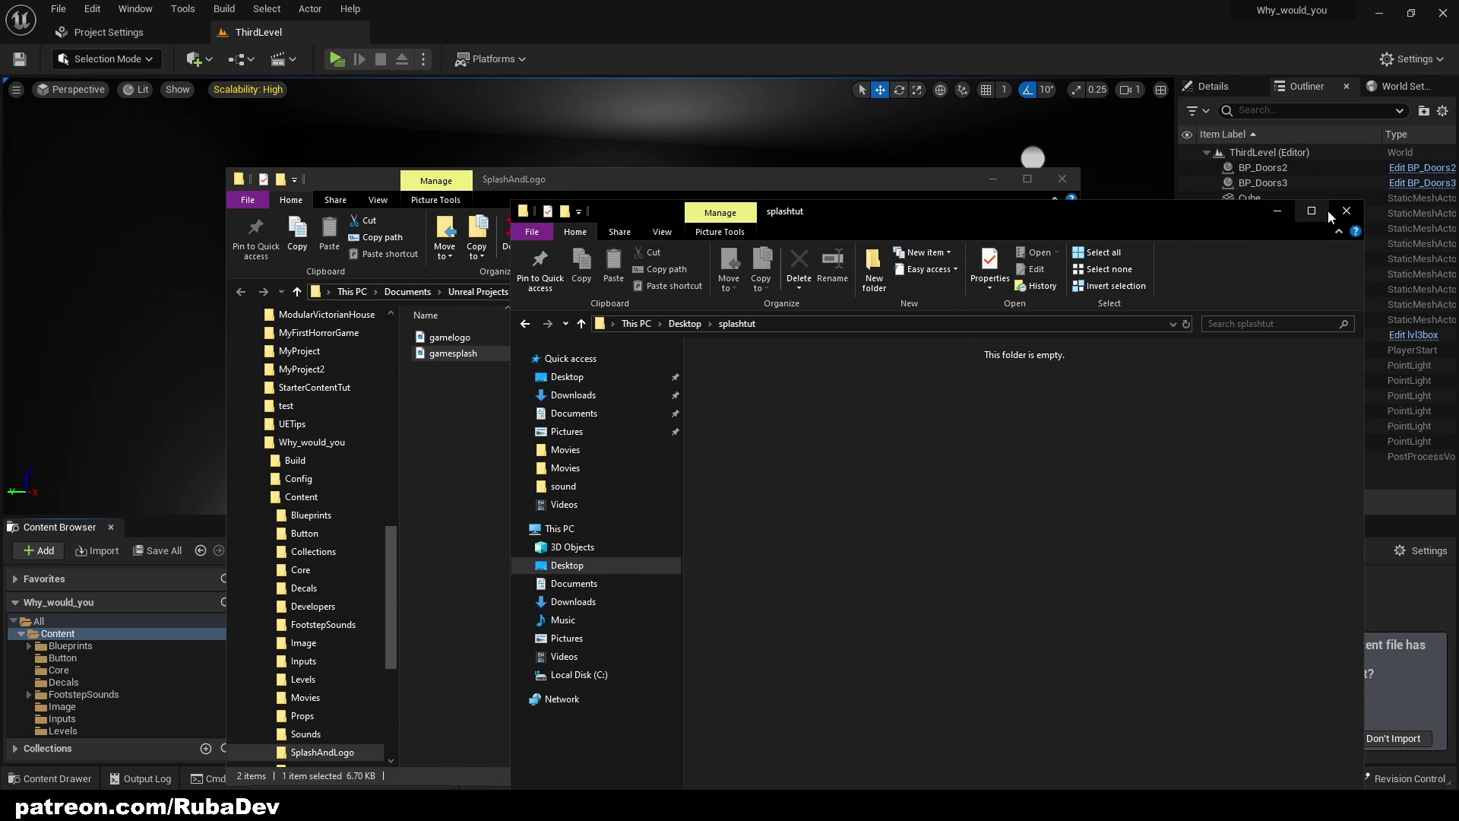
click(1348, 209)
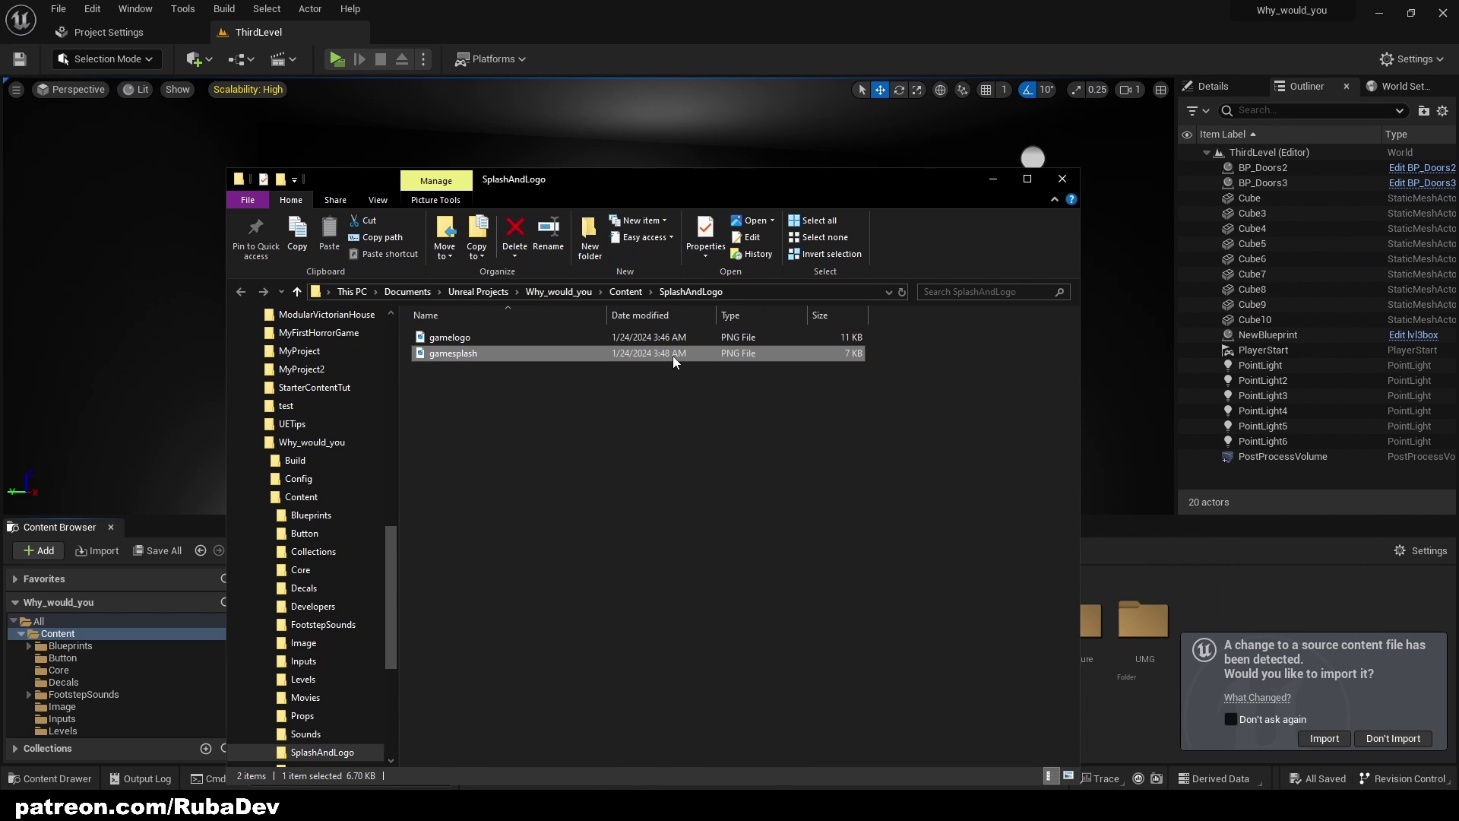
click(518, 360)
click(613, 339)
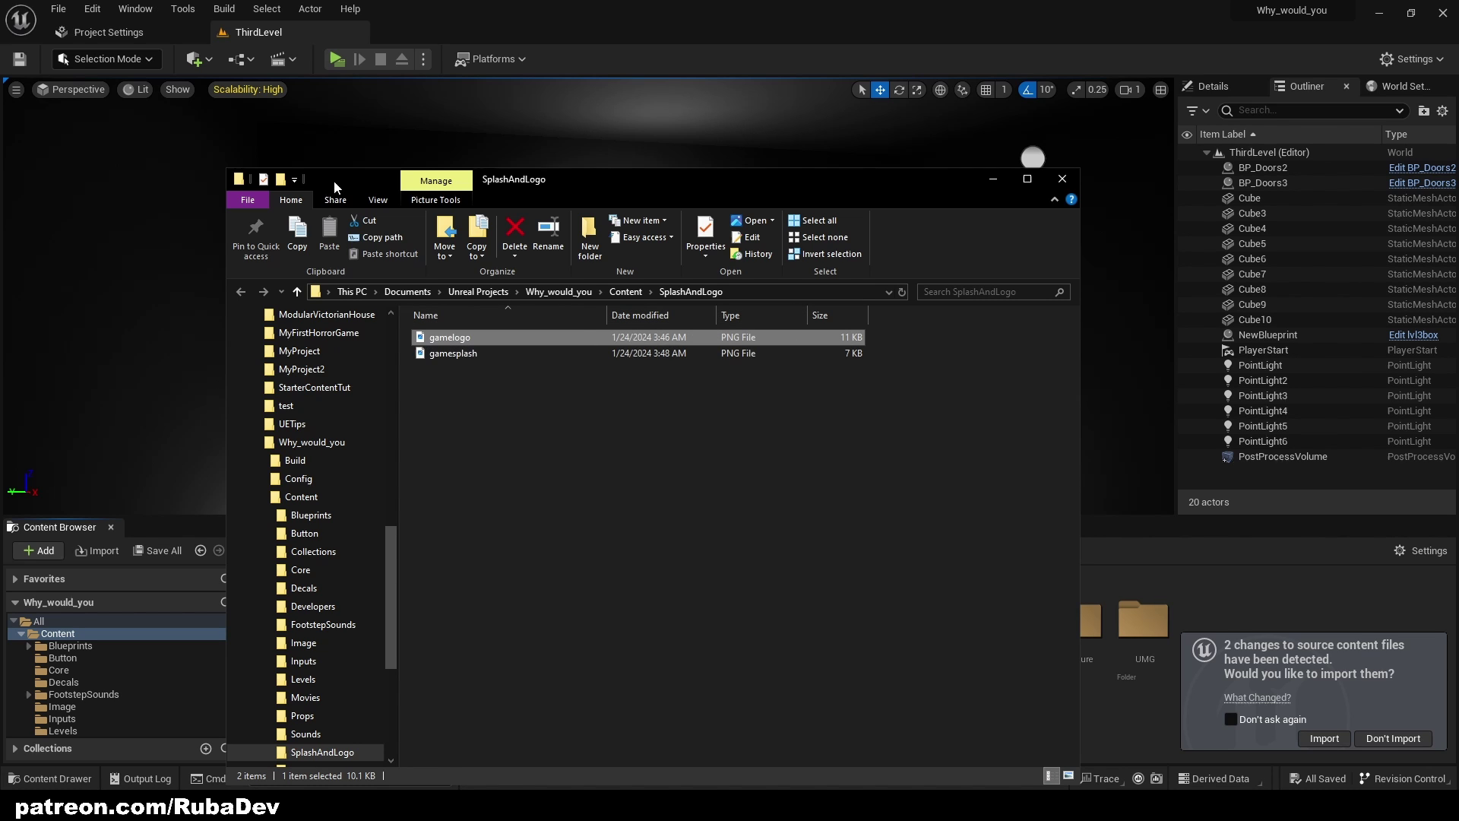
Open Unreal's Project Settings at the Platforms > Windows page.
click(515, 22)
click(92, 8)
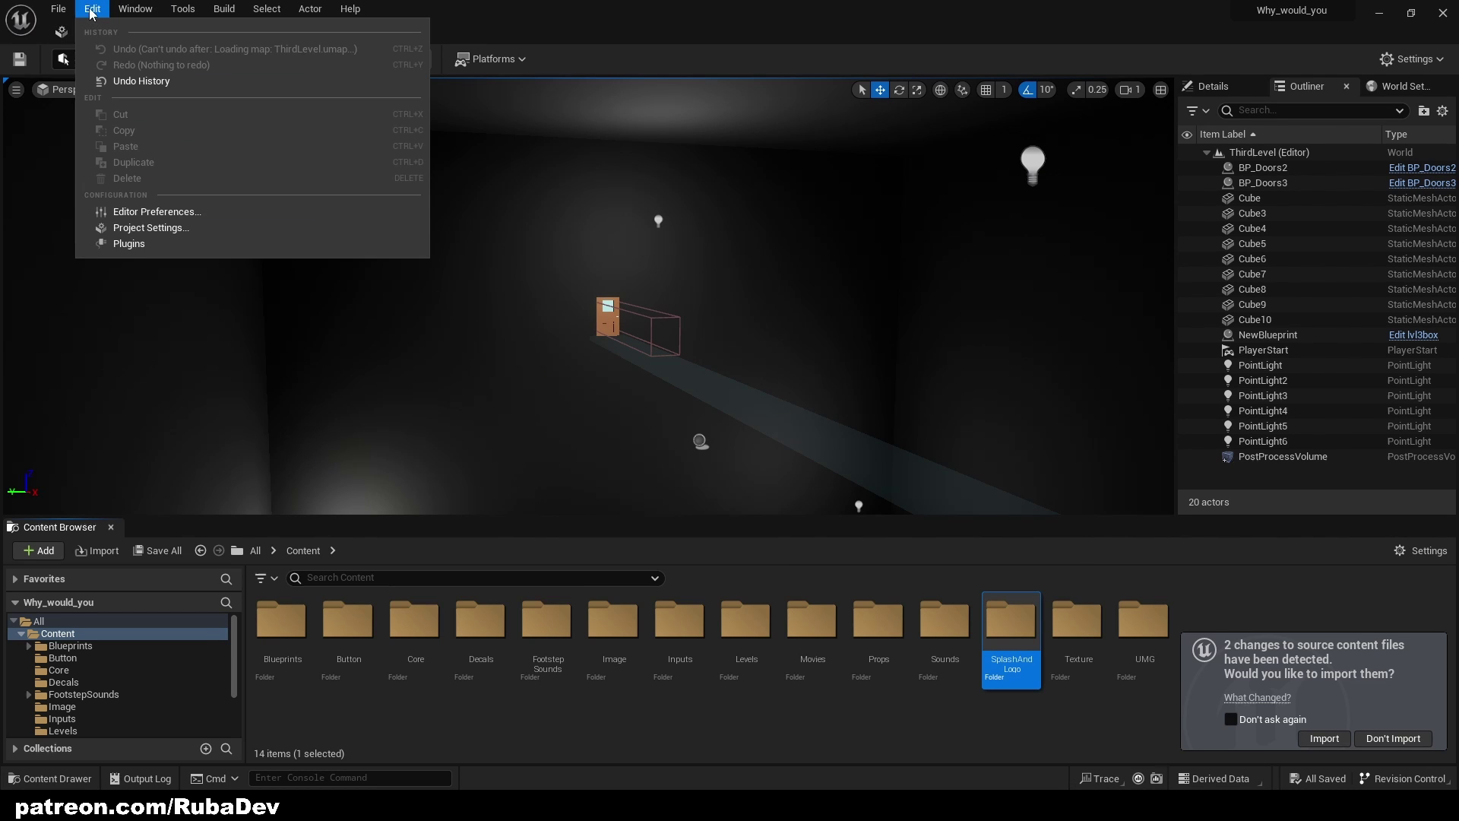
click(172, 229)
scroll(202, 234, down, 1)
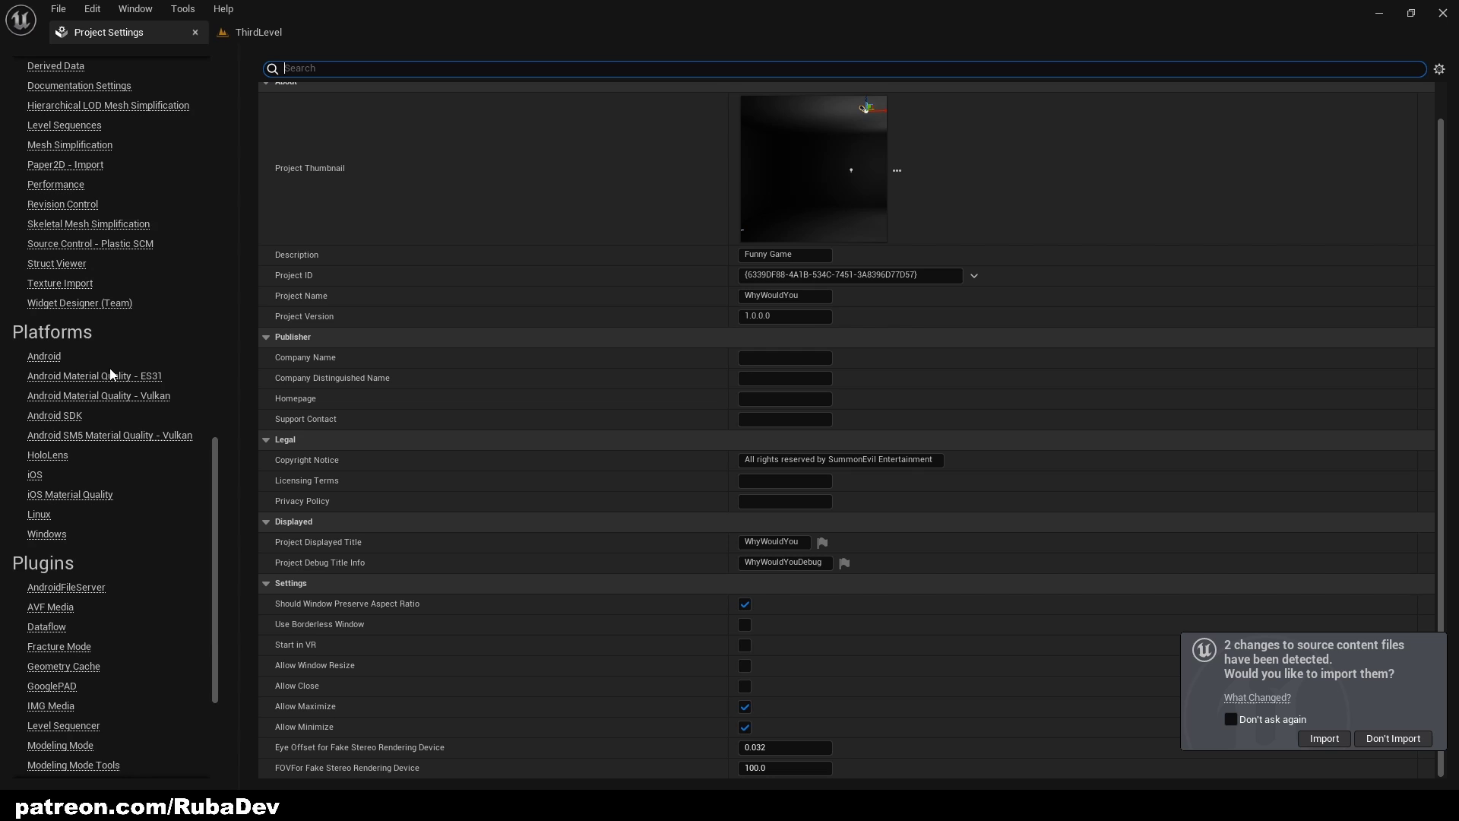
scroll(101, 378, up, 3)
drag(215, 411, 203, 518)
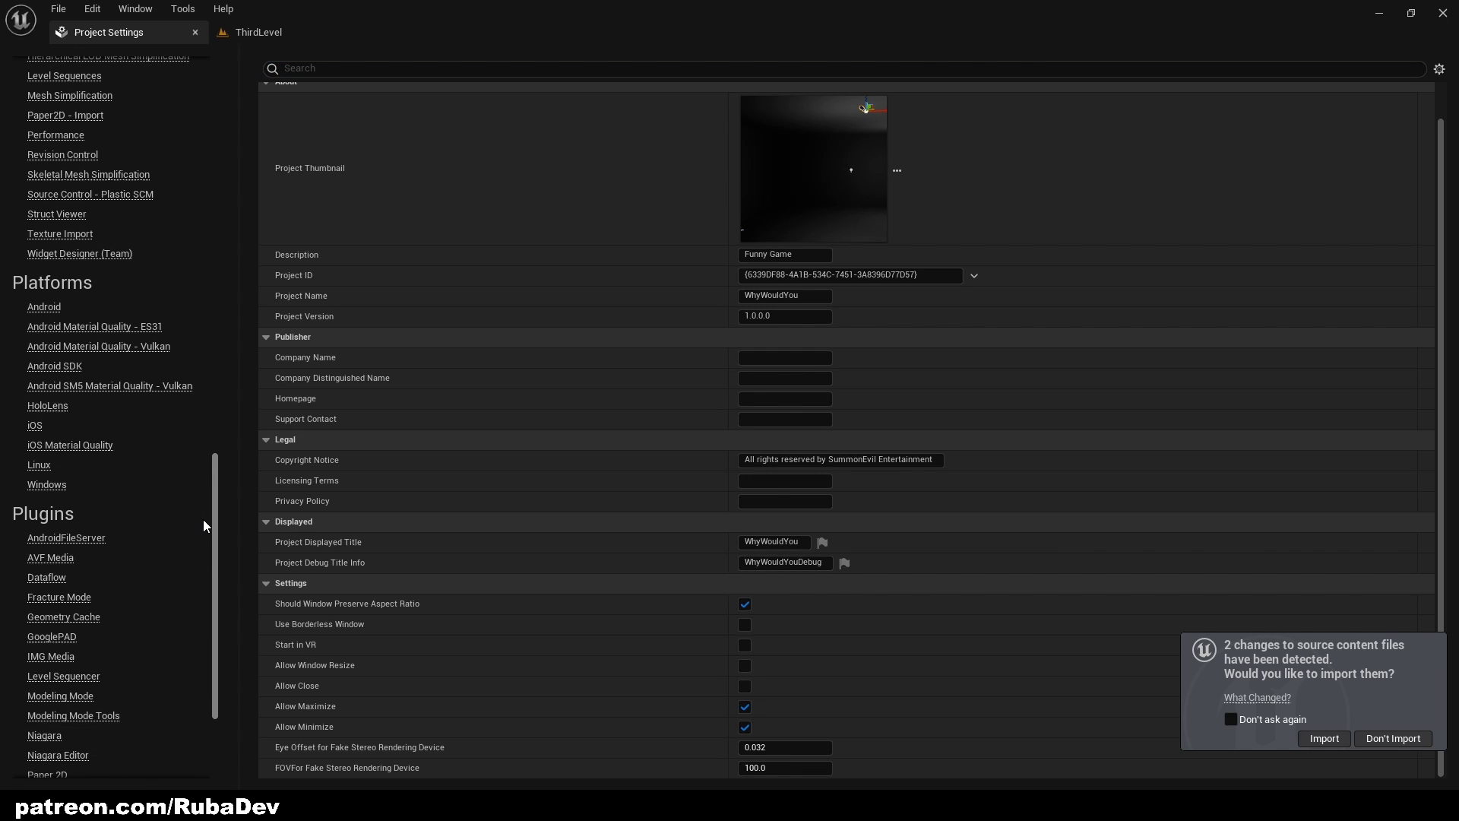
click(59, 491)
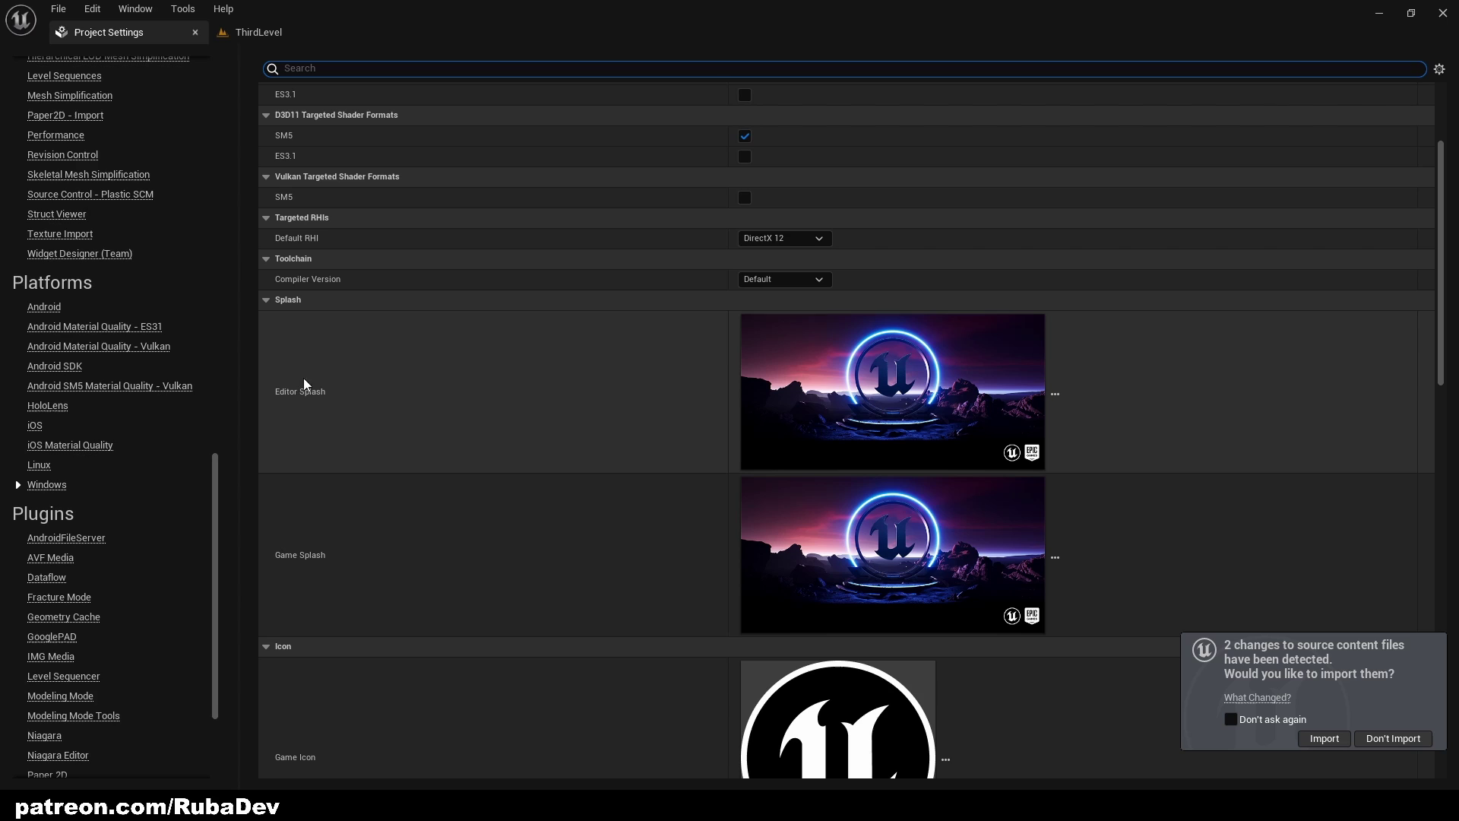
Set both Editor Splash and Game Splash to SplashAndLogo/gamesplash.
click(1054, 395)
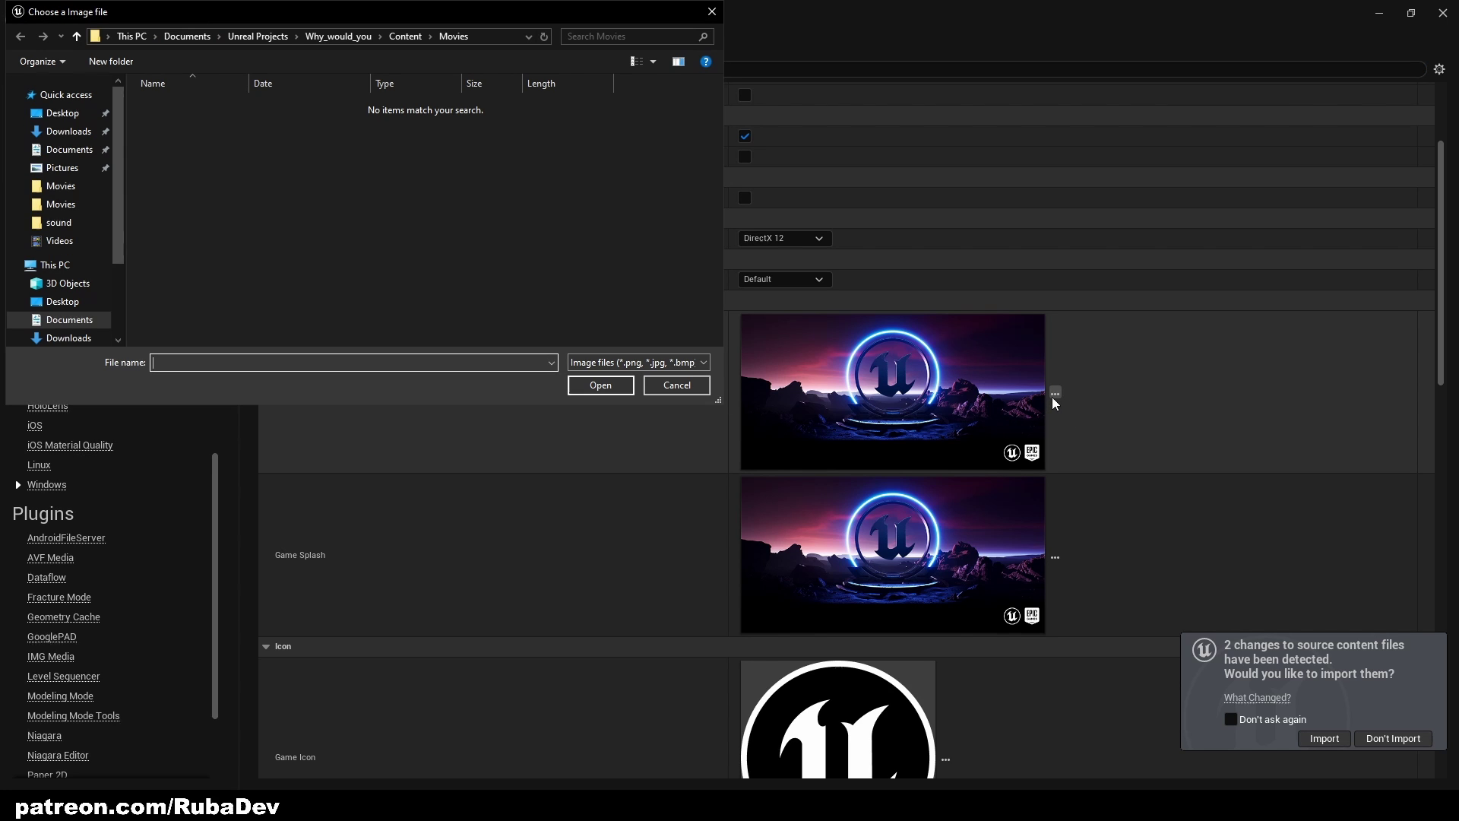
click(392, 38)
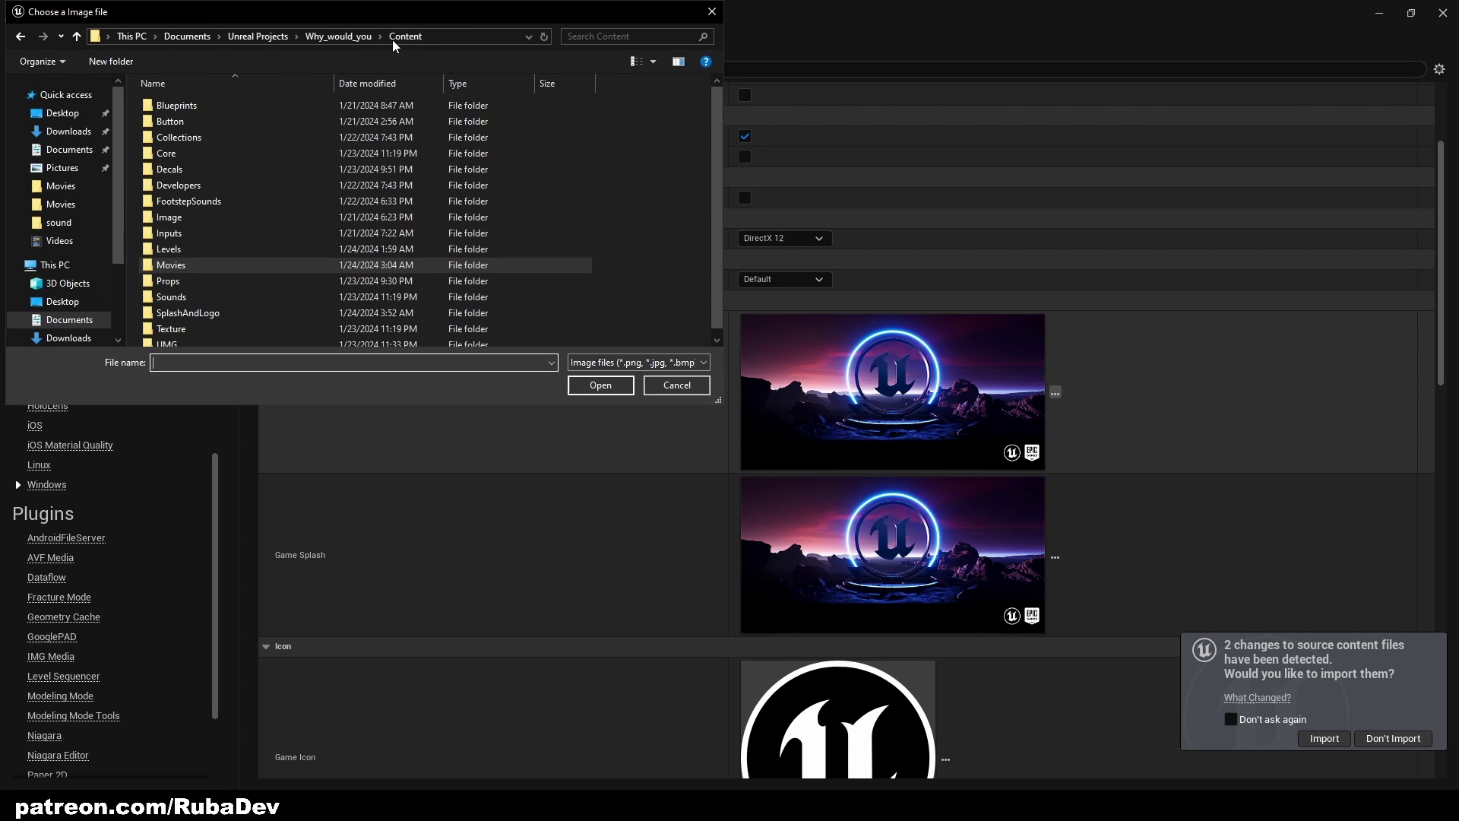
double_click(217, 307)
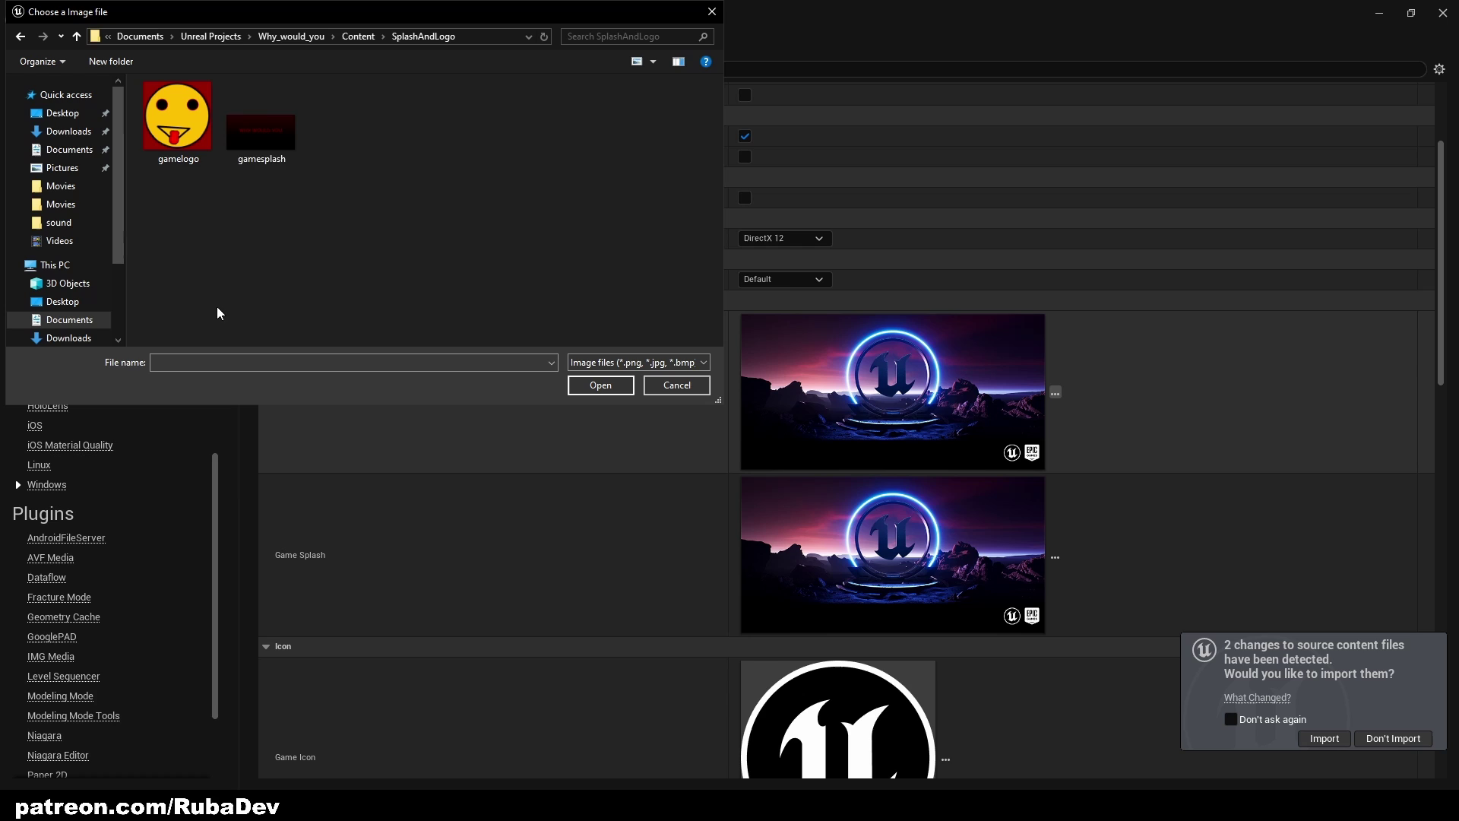
click(291, 119)
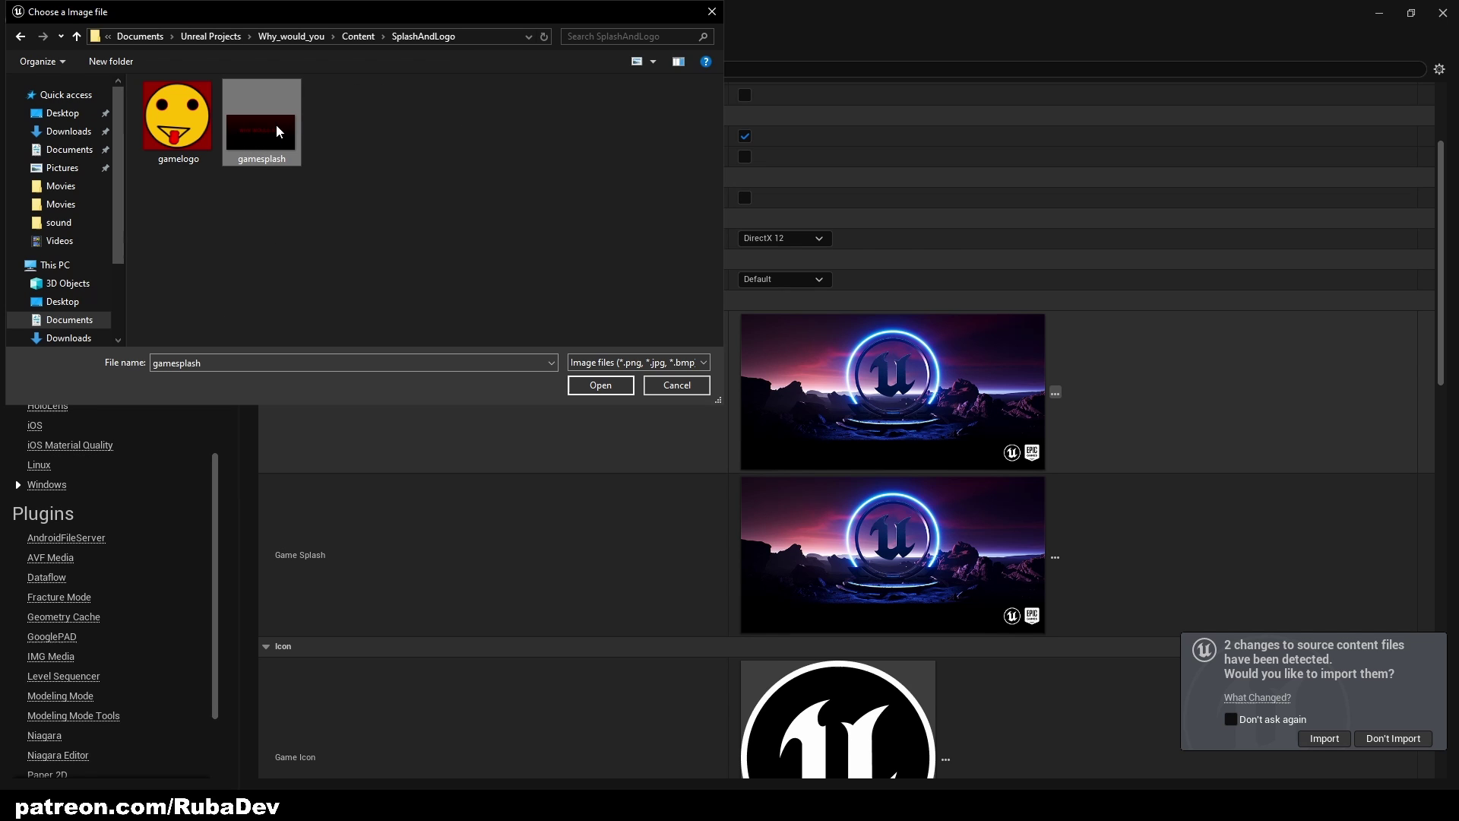
double_click(277, 131)
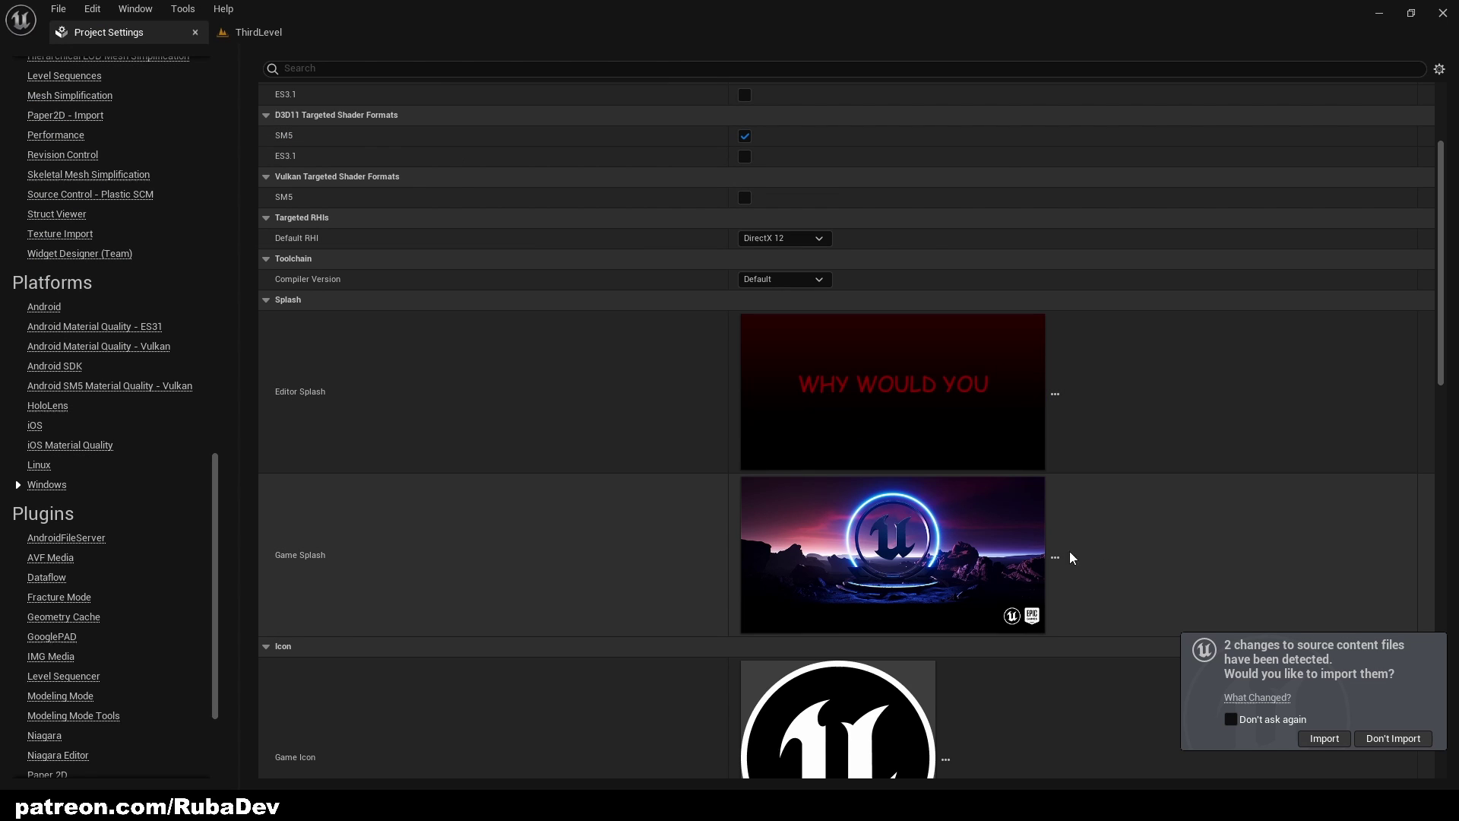
click(1054, 556)
click(240, 149)
double_click(240, 152)
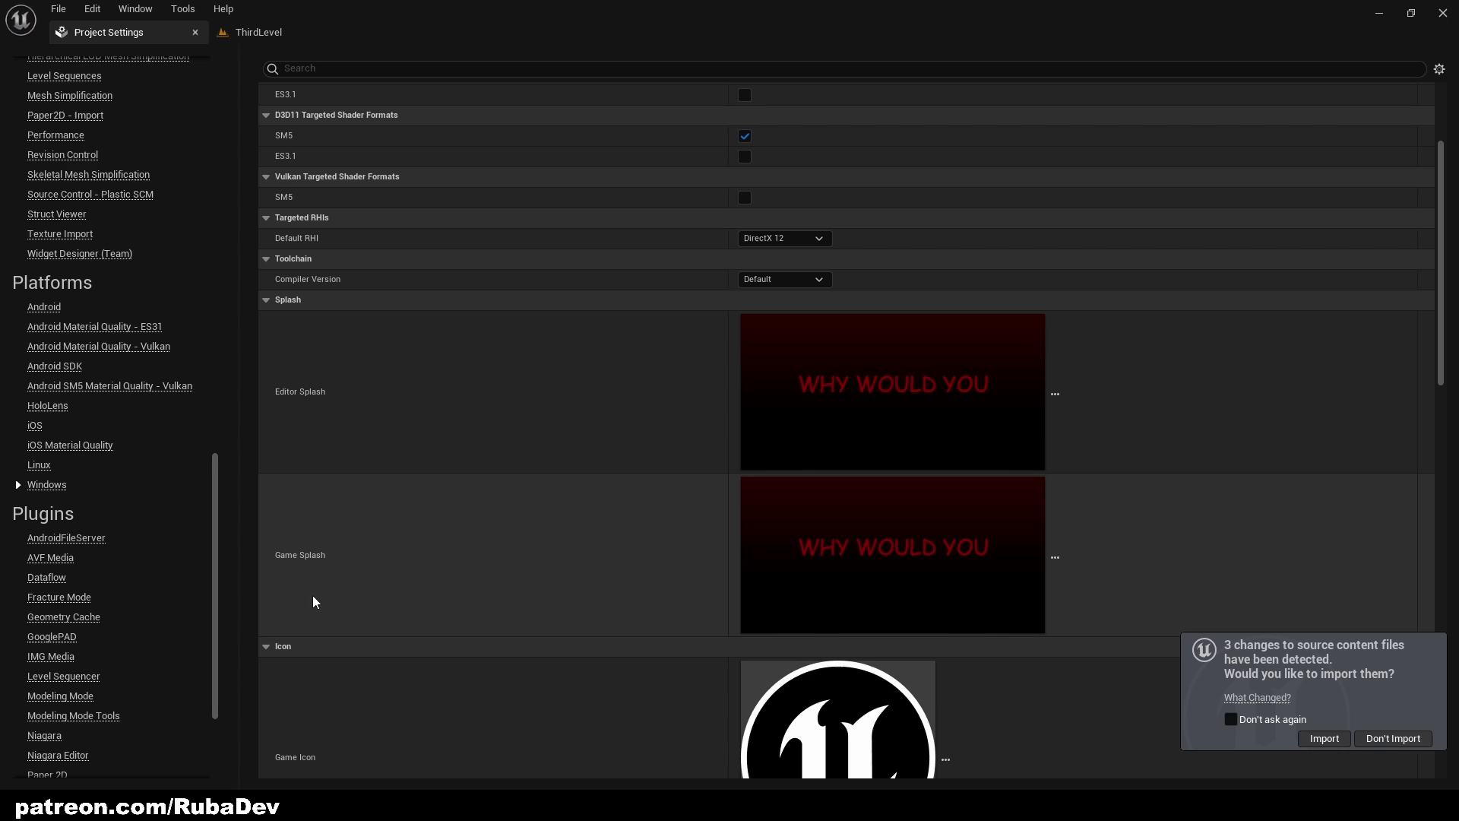
Browse for a Game Icon .ico file, find none, and cancel the file chooser.
scroll(413, 508, down, 3)
scroll(404, 455, down, 2)
scroll(375, 430, down, 1)
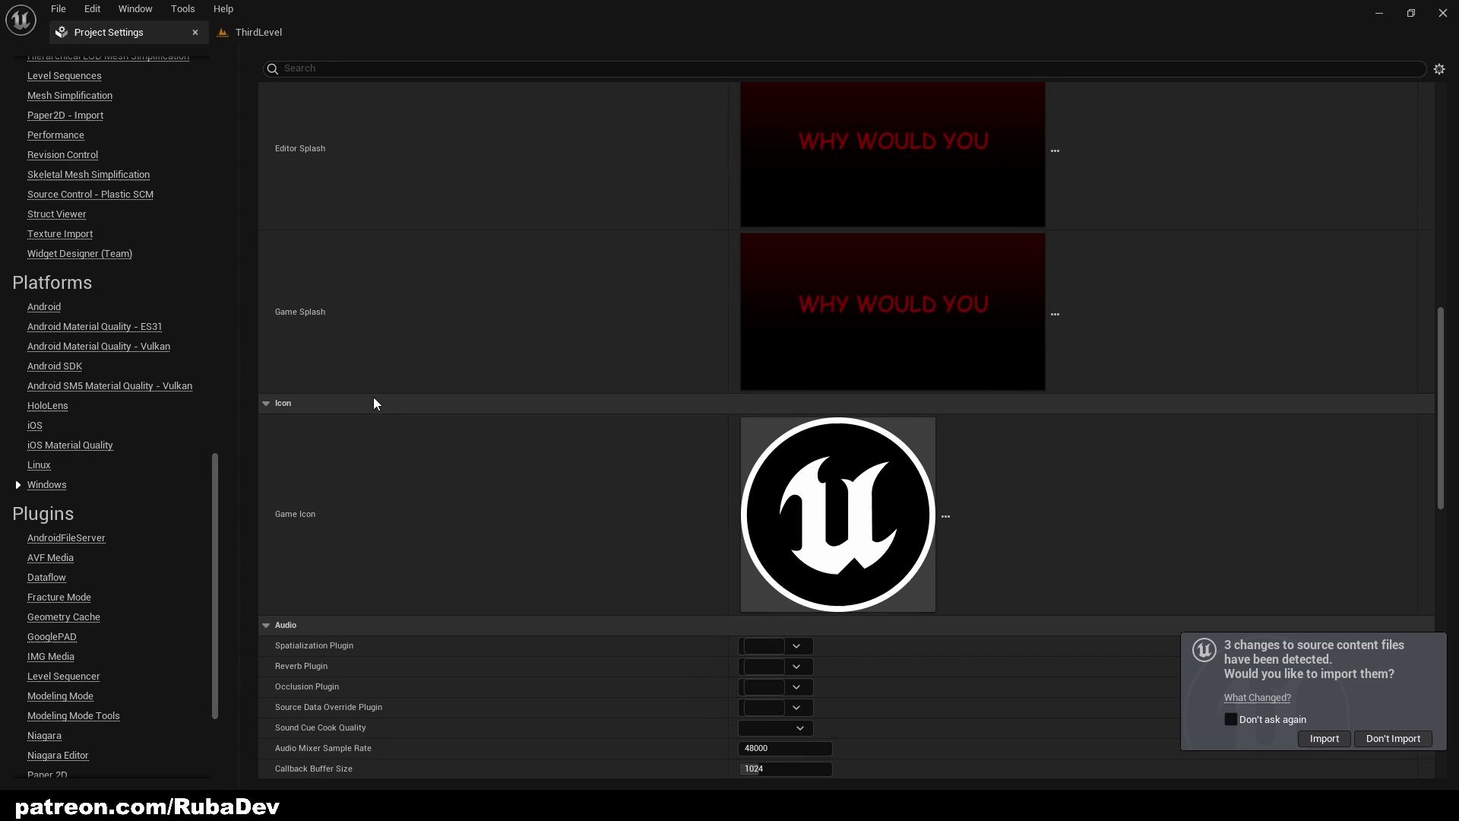
scroll(373, 396, down, 1)
scroll(519, 384, down, 1)
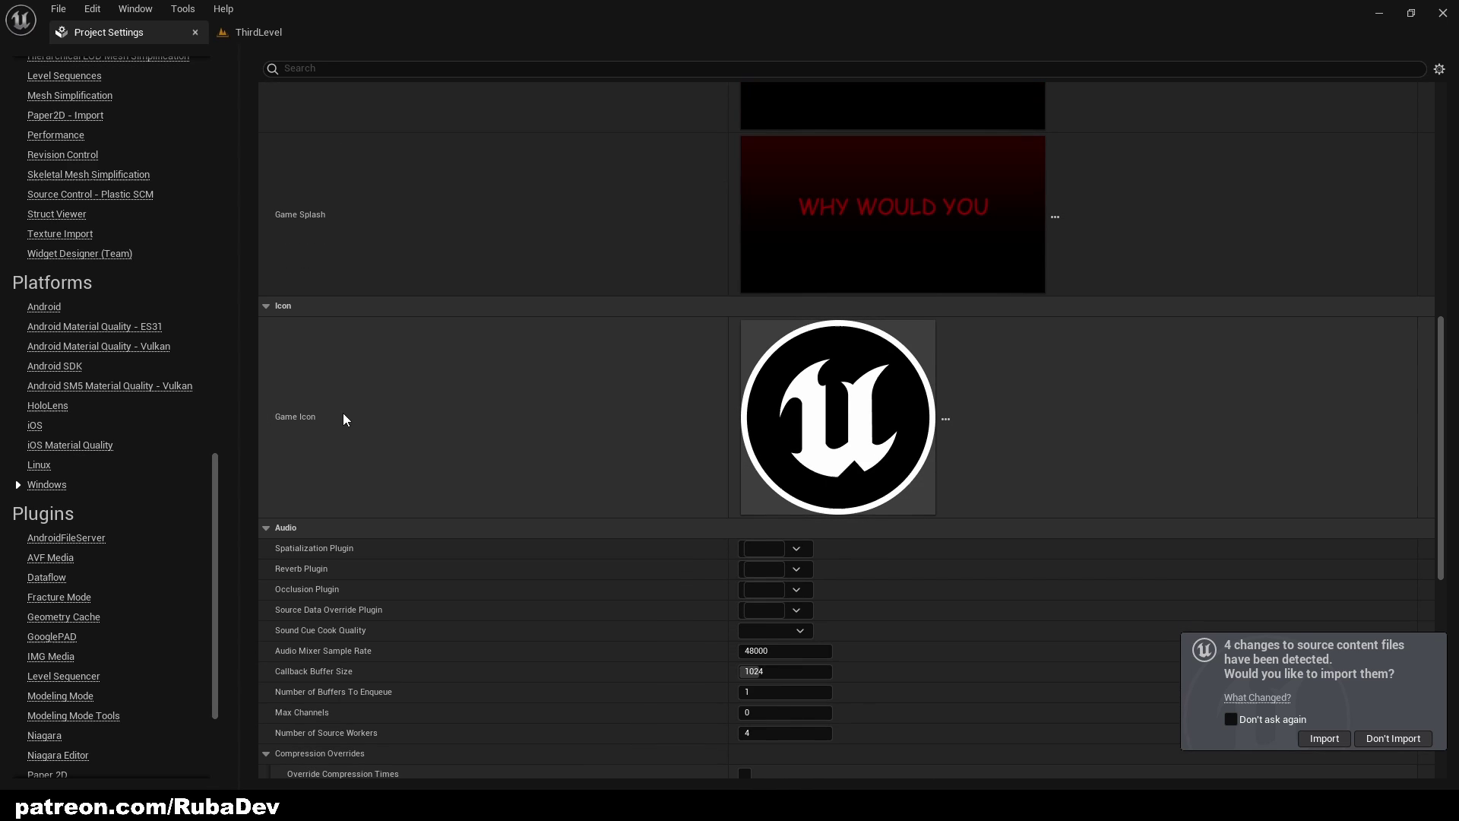
click(946, 419)
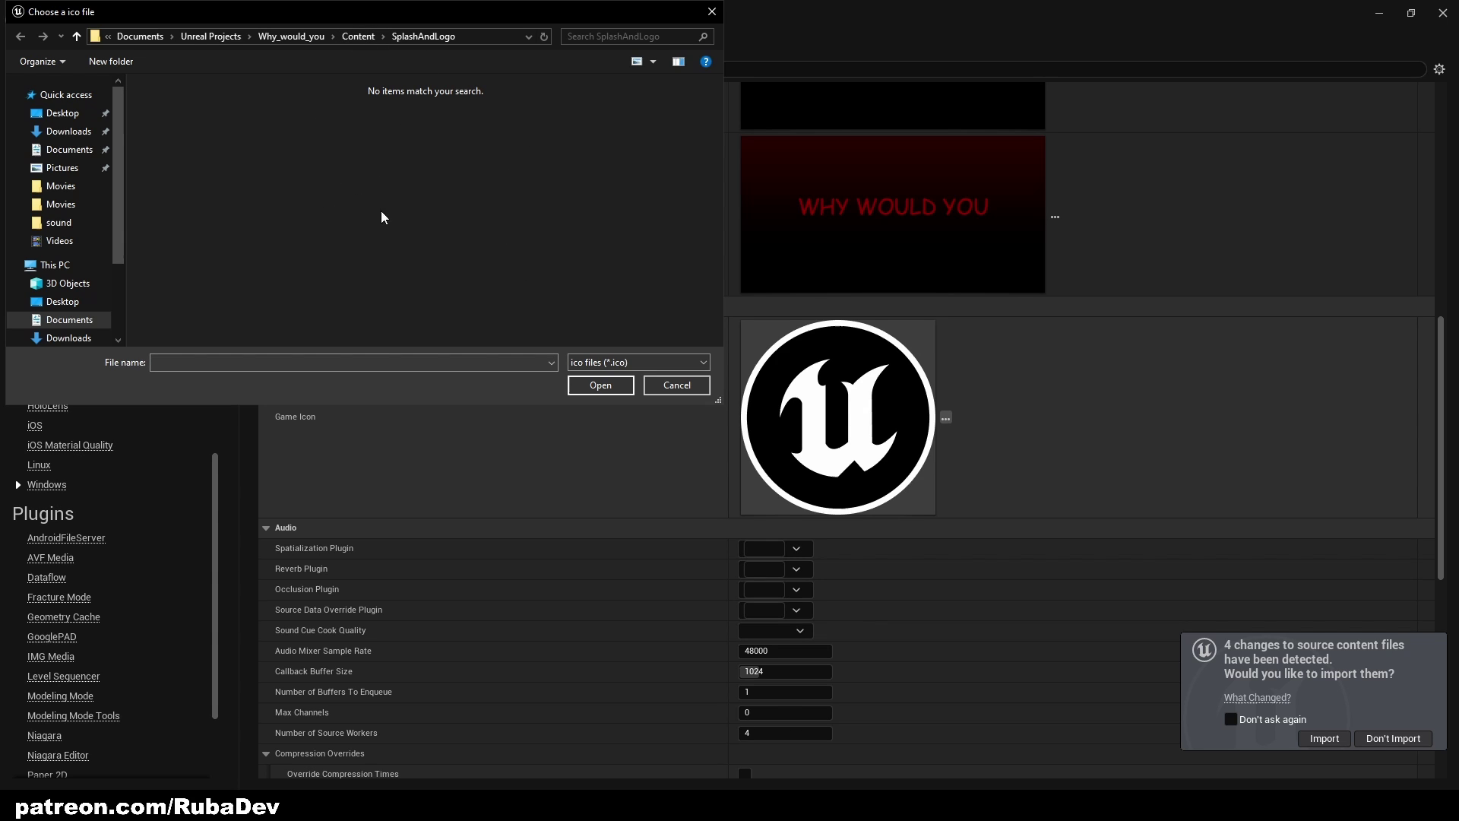
click(711, 12)
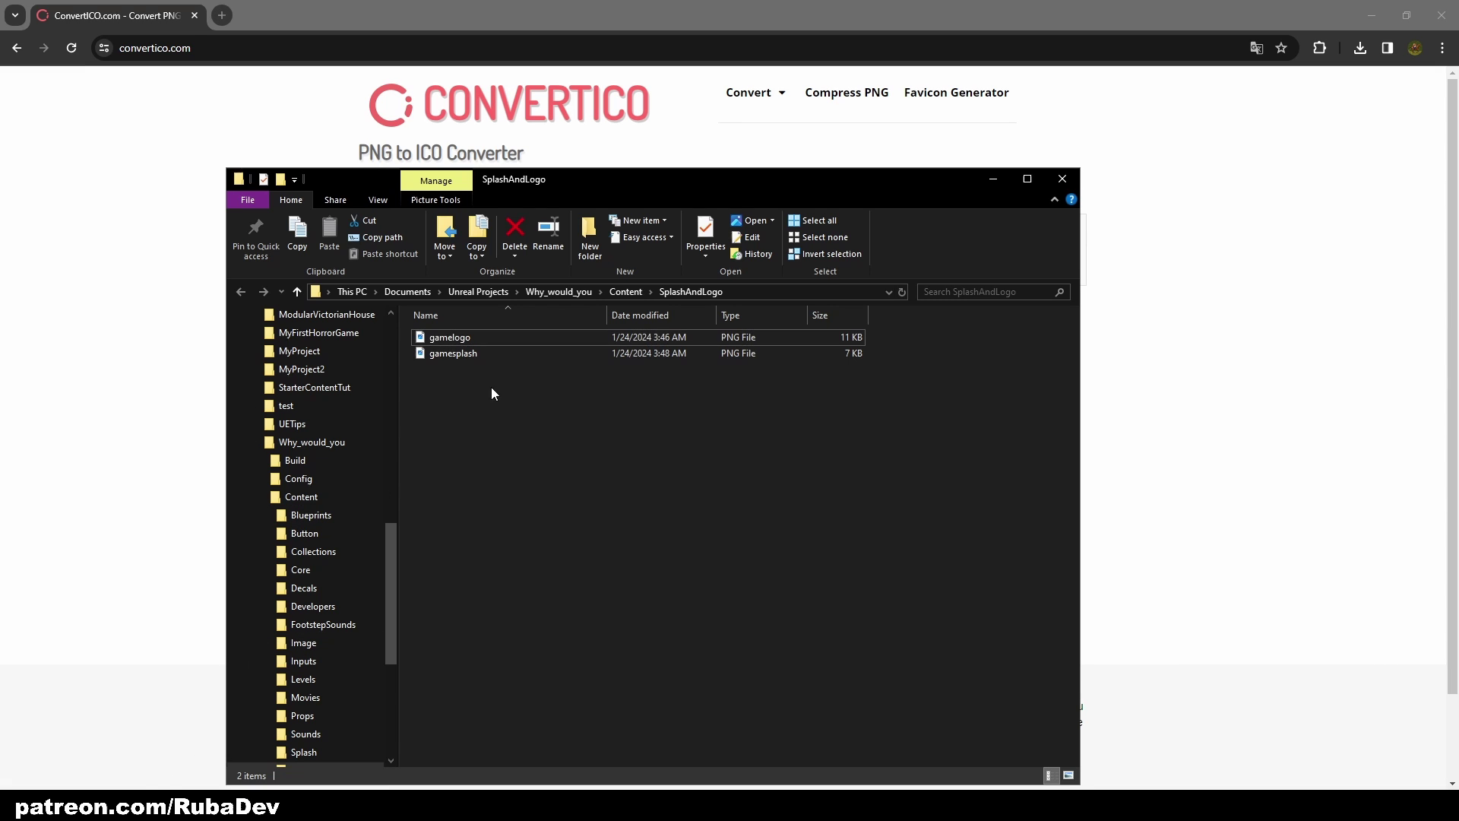
Convert gamelogo.png to a 108 KB gamelogo.ico on Convertico and check the completed download.
drag(540, 183, 1030, 190)
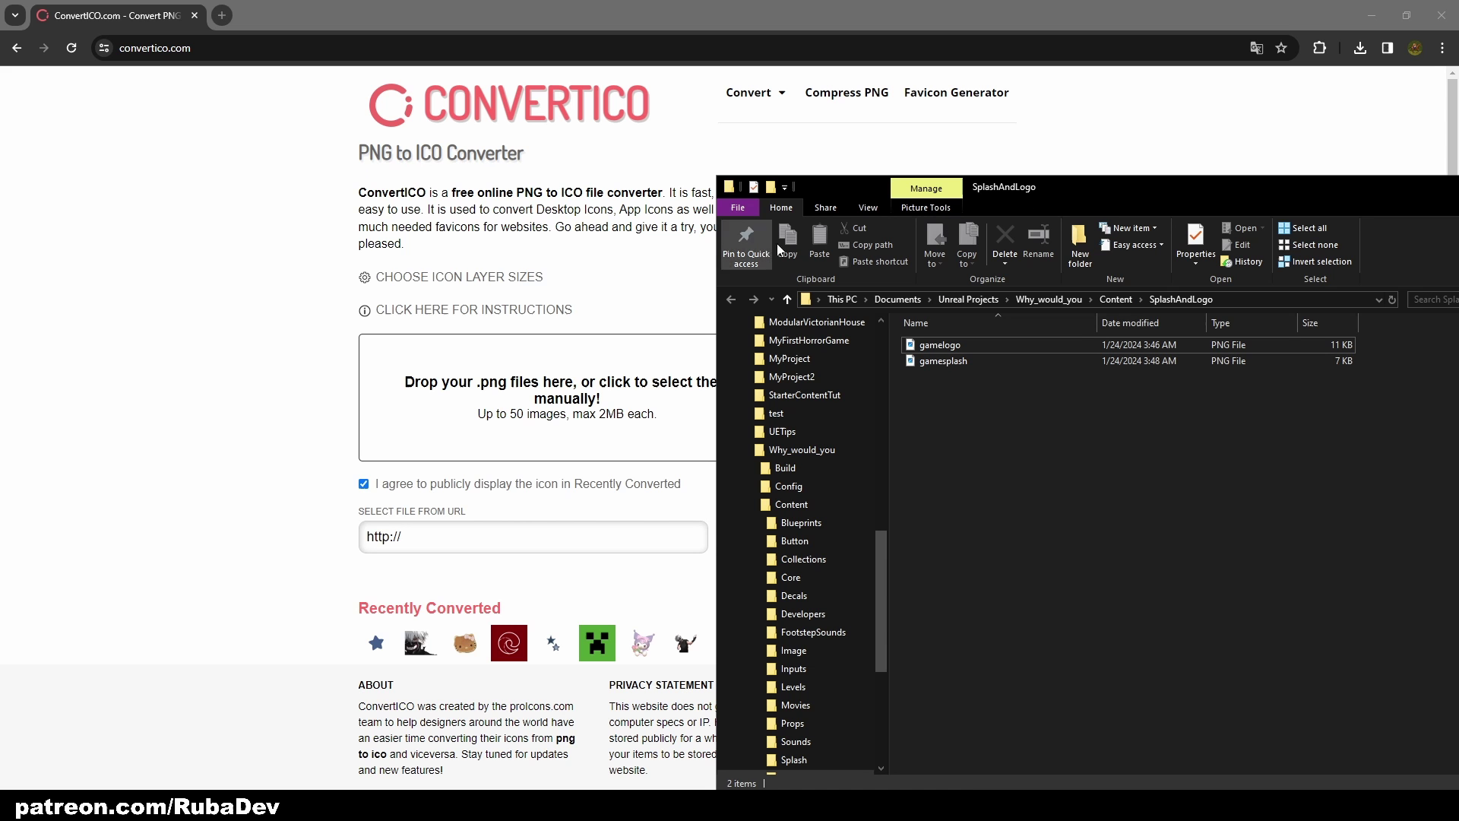
click(940, 345)
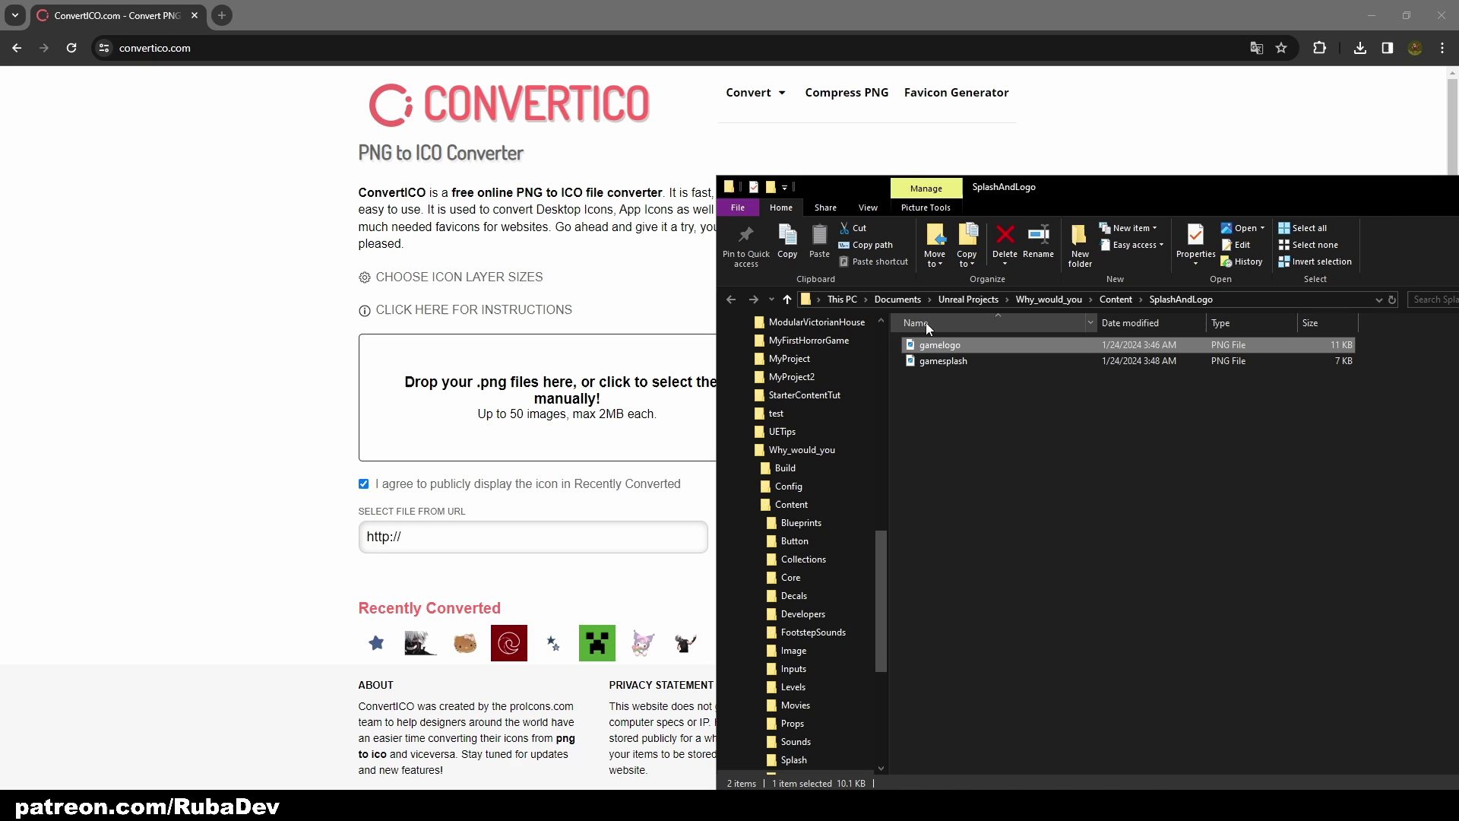
drag(935, 345, 563, 357)
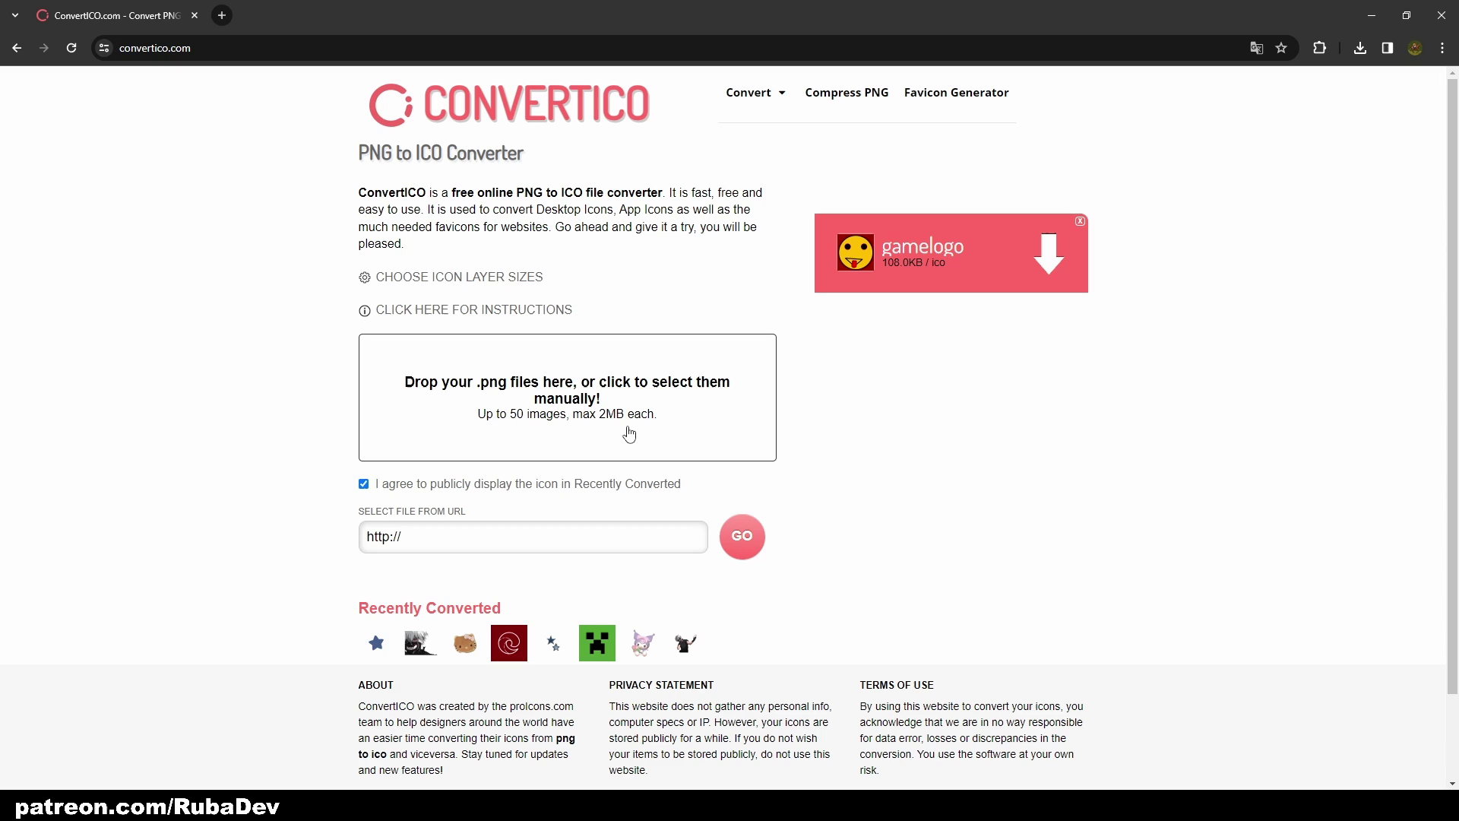
click(411, 541)
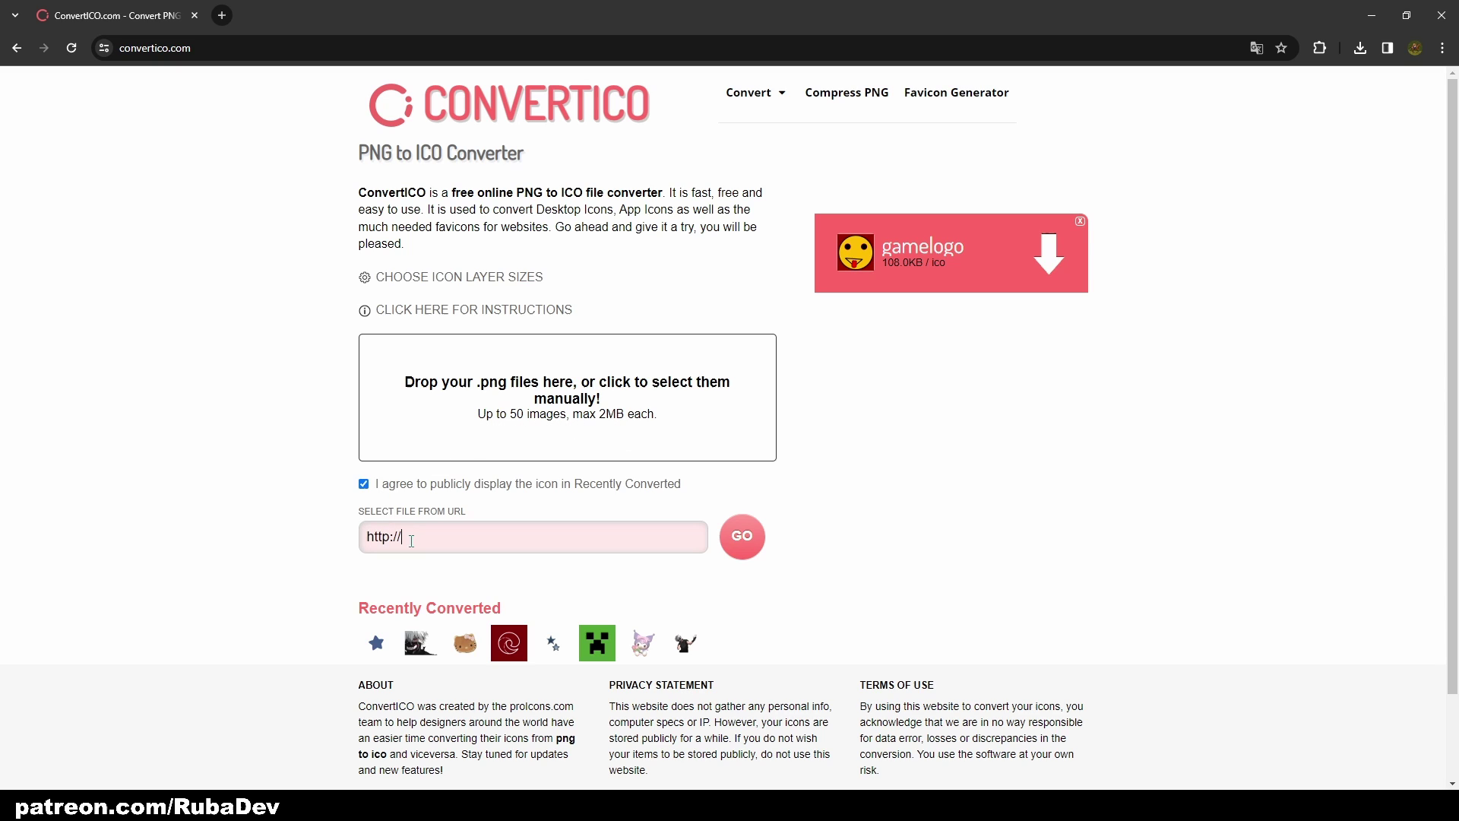
click(1015, 262)
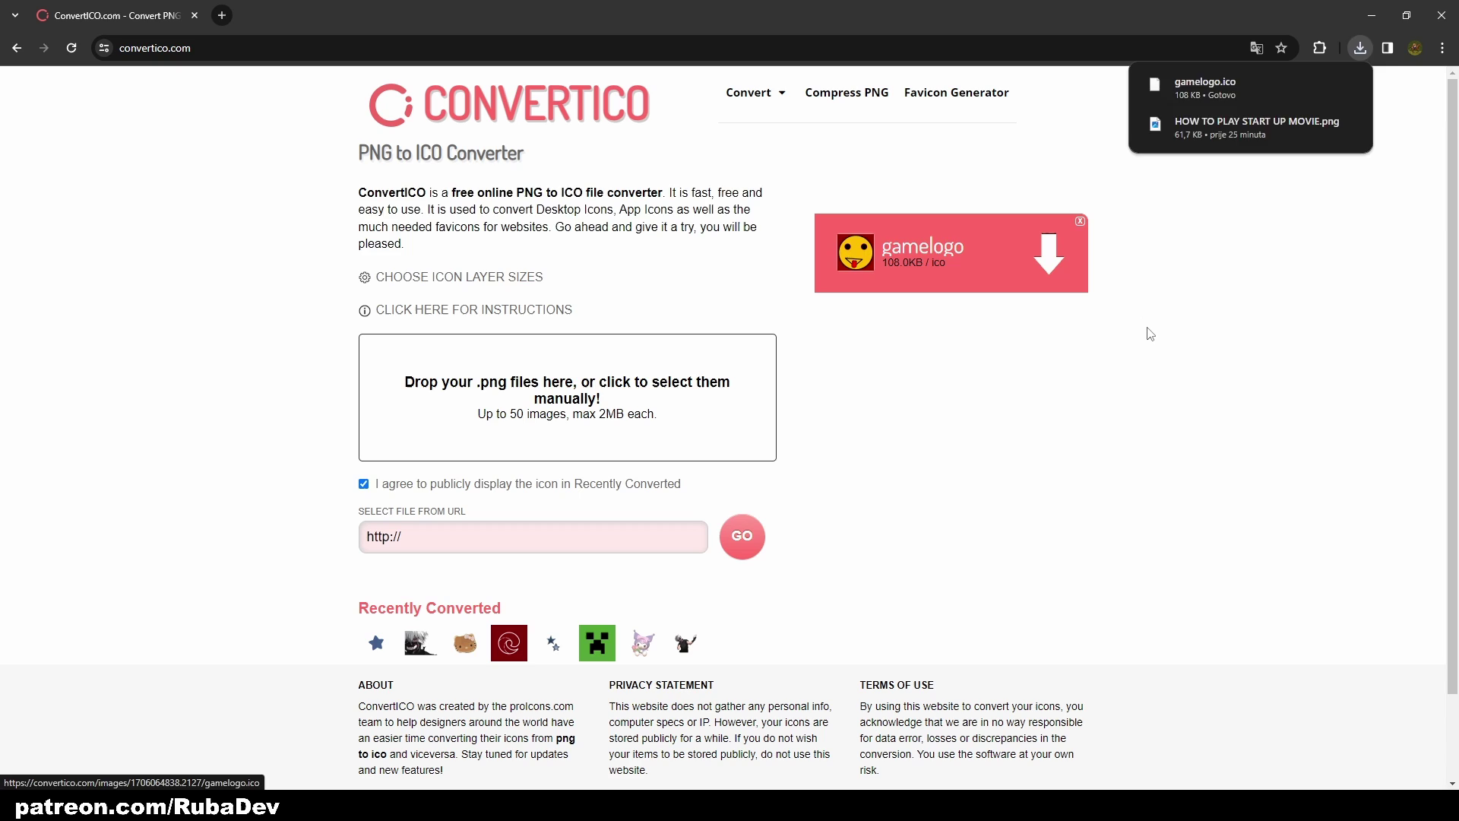
Confirm gamelogo.ico sits in the SplashAndLogo folder beside both PNGs, then return to Unreal.
click(1360, 48)
mouse_move(1219, 117)
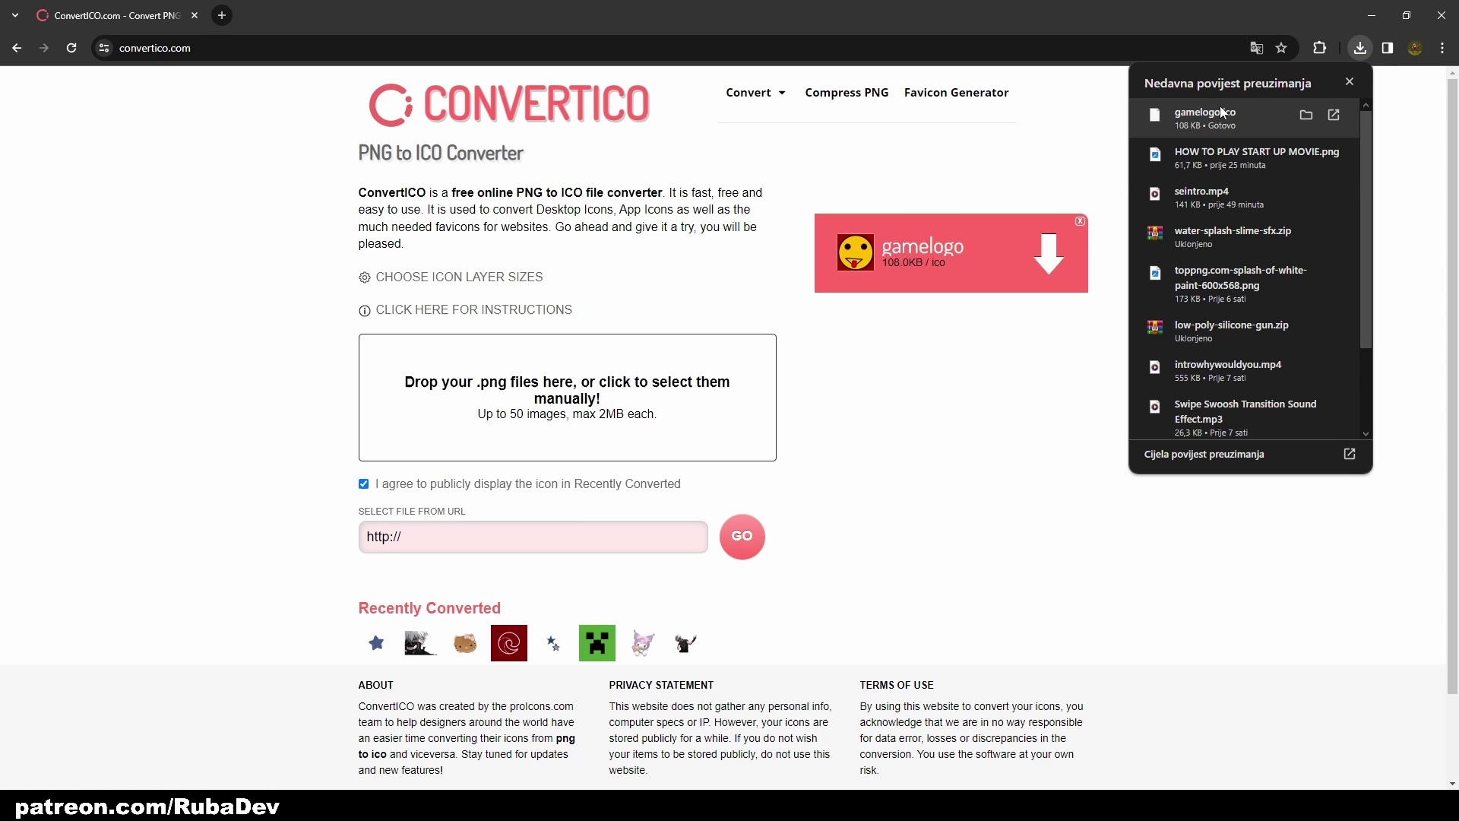
click(1304, 116)
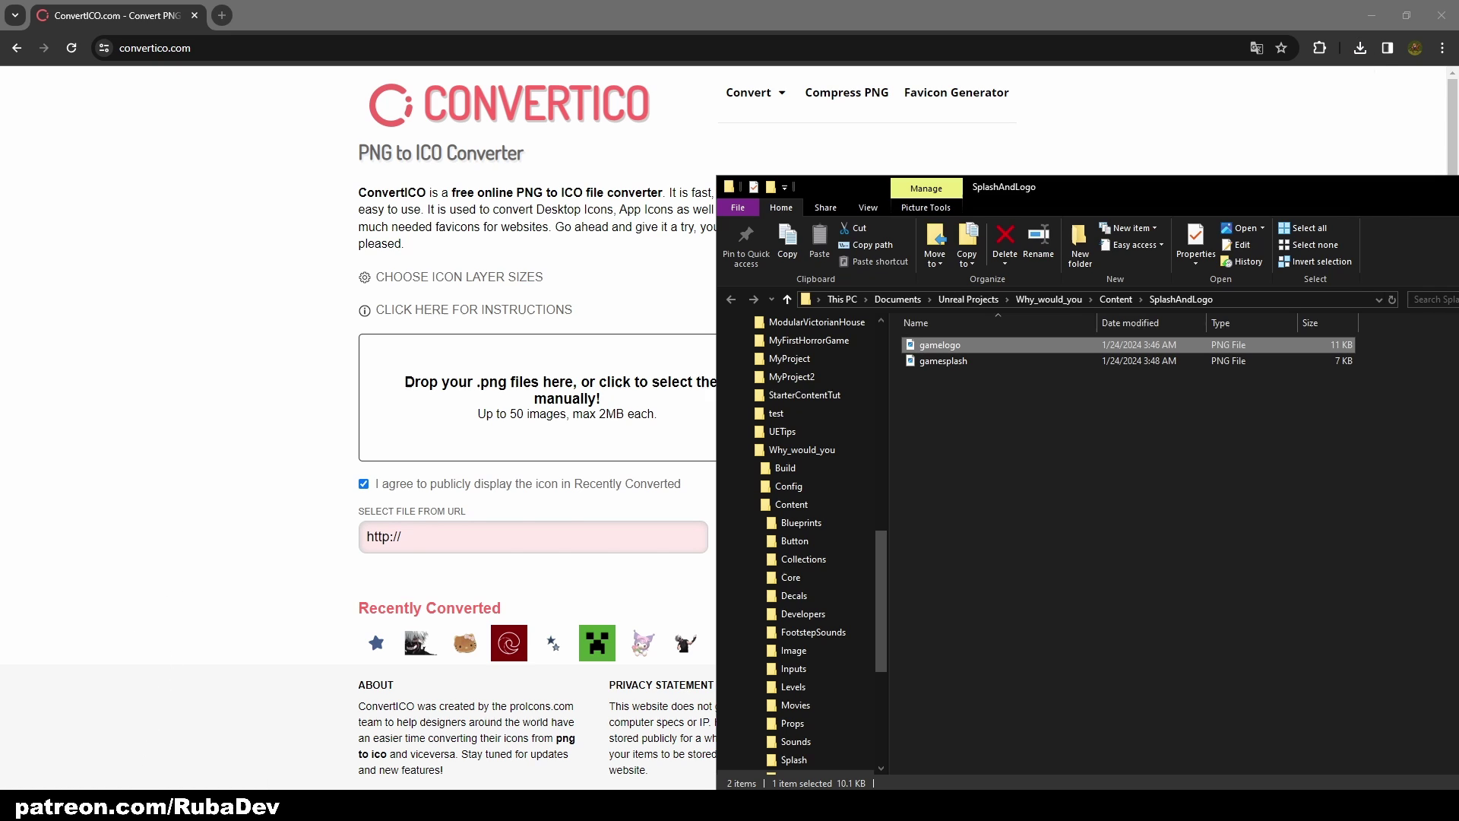
click(1360, 48)
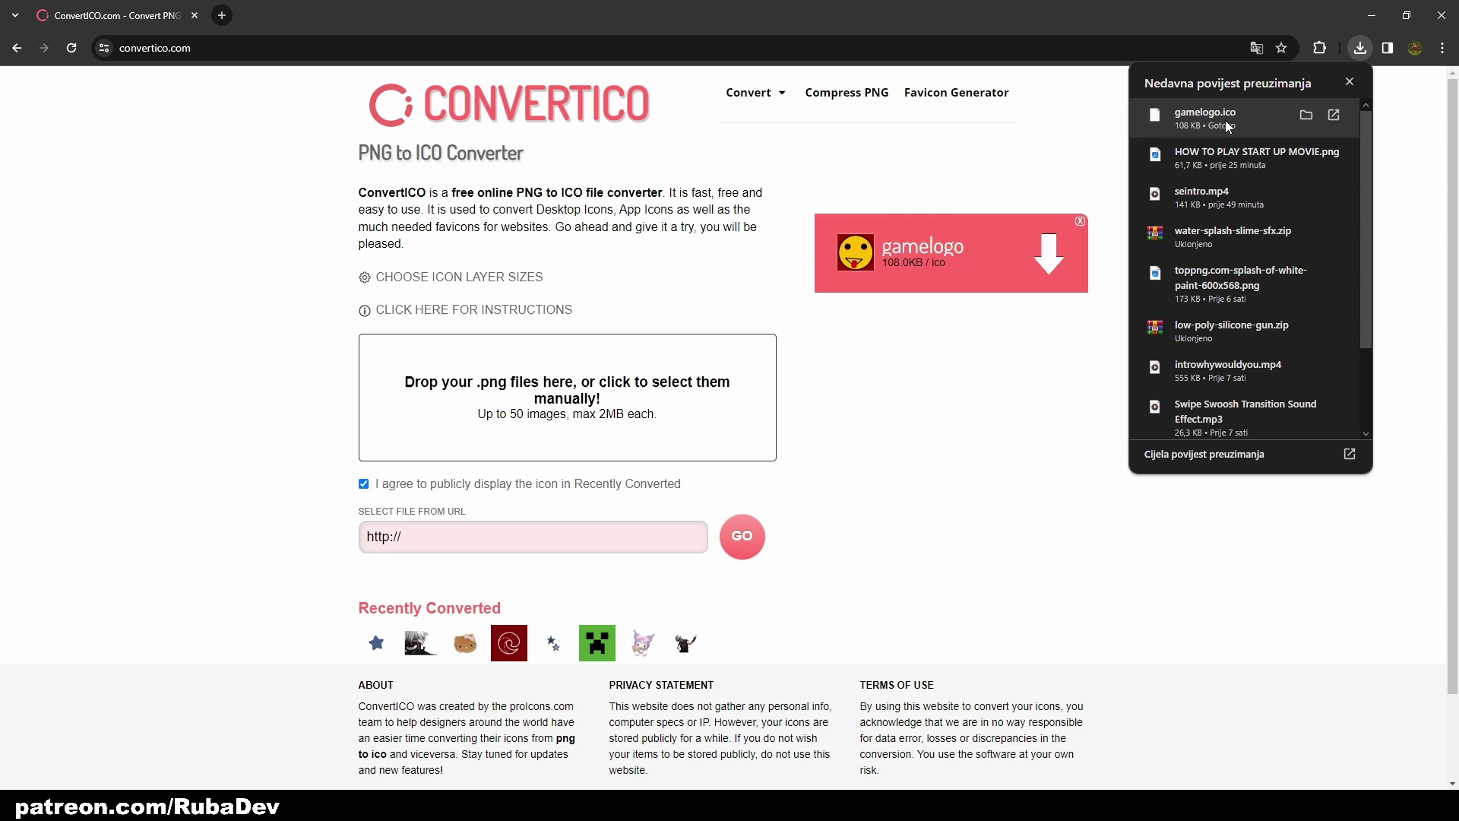
key(alt+Tab)
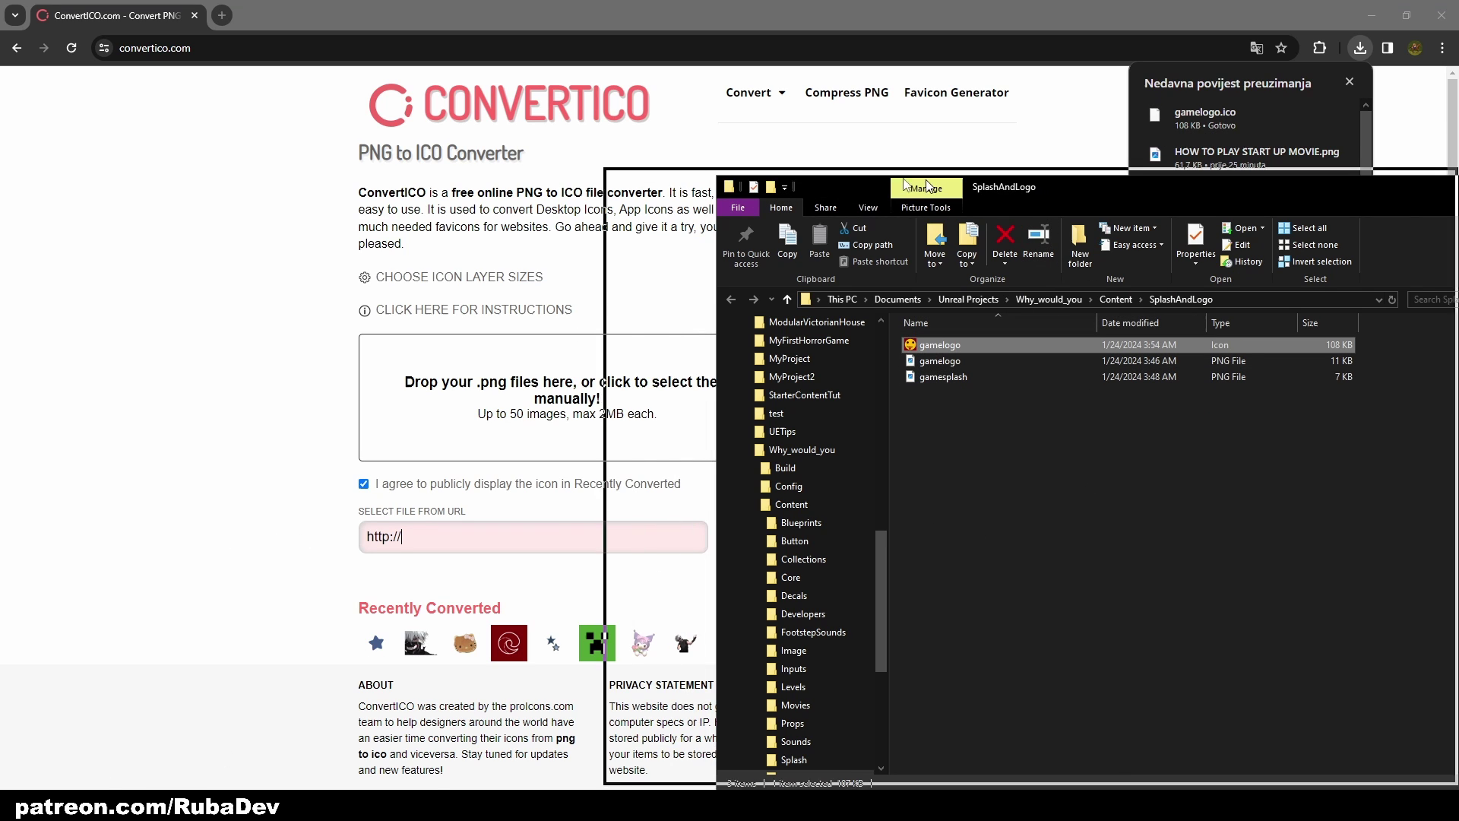
drag(1079, 187, 603, 153)
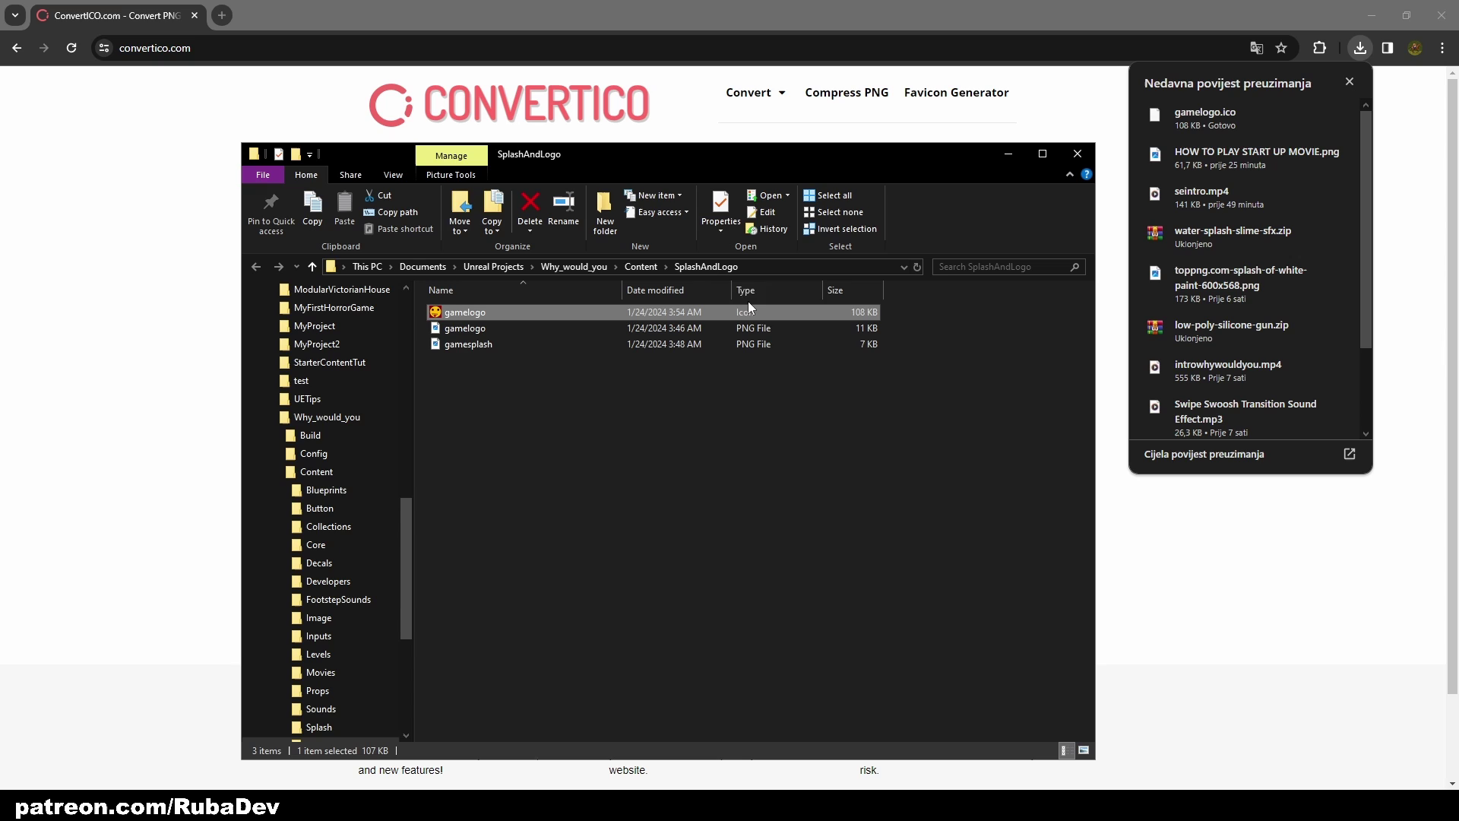
key(alt+Tab)
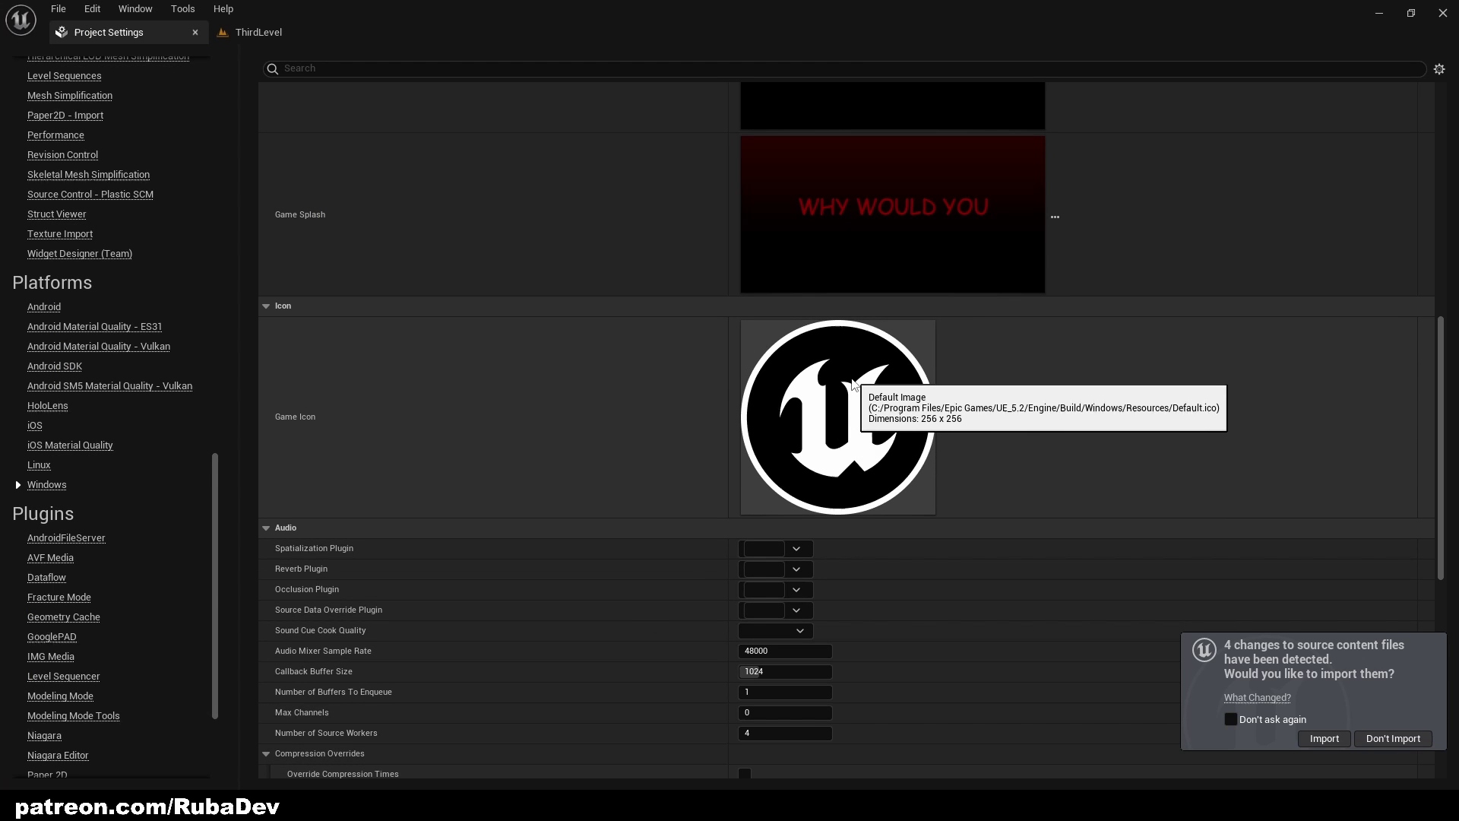
mouse_move(829, 385)
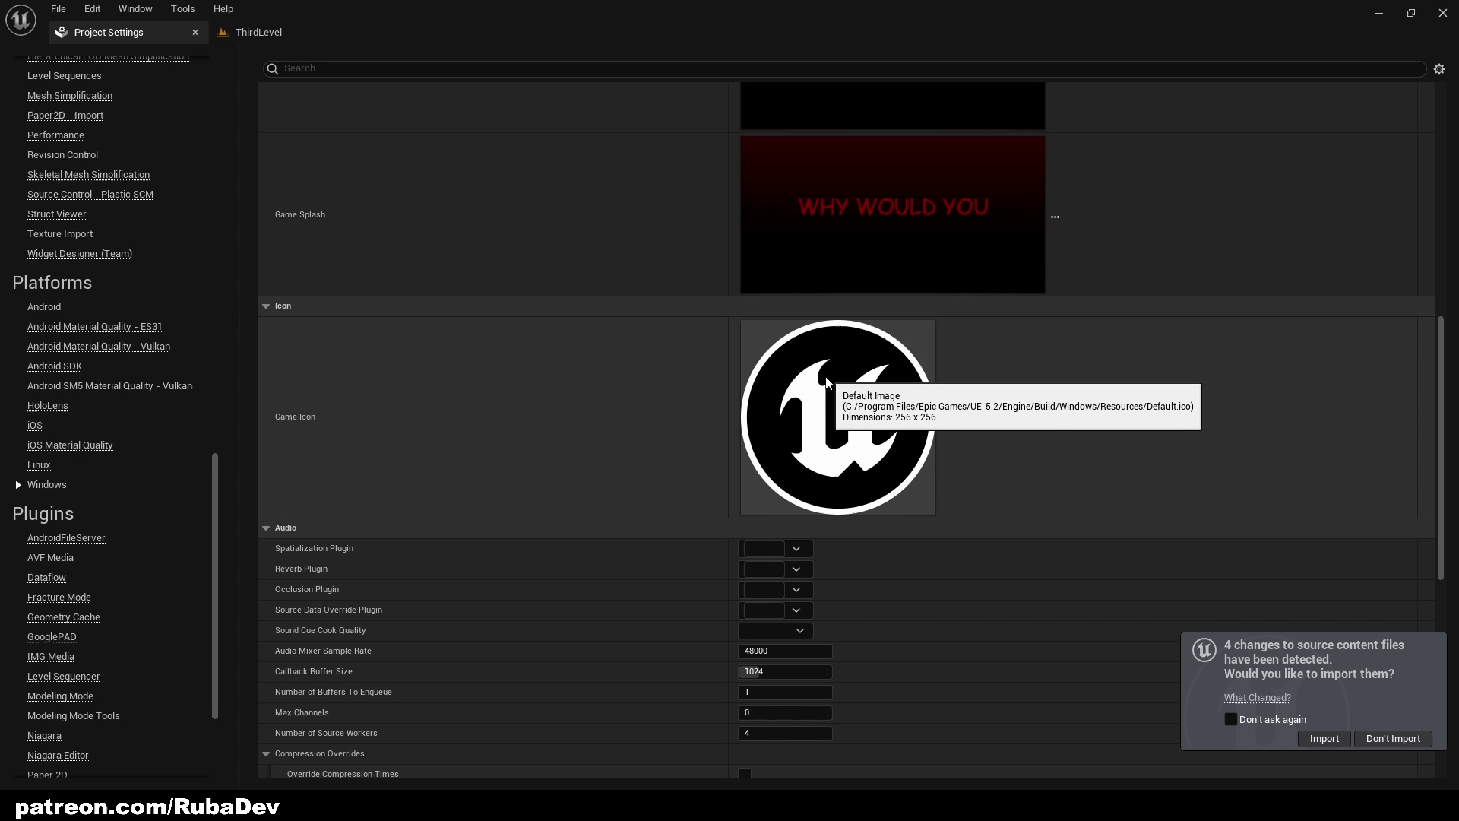
mouse_move(838, 416)
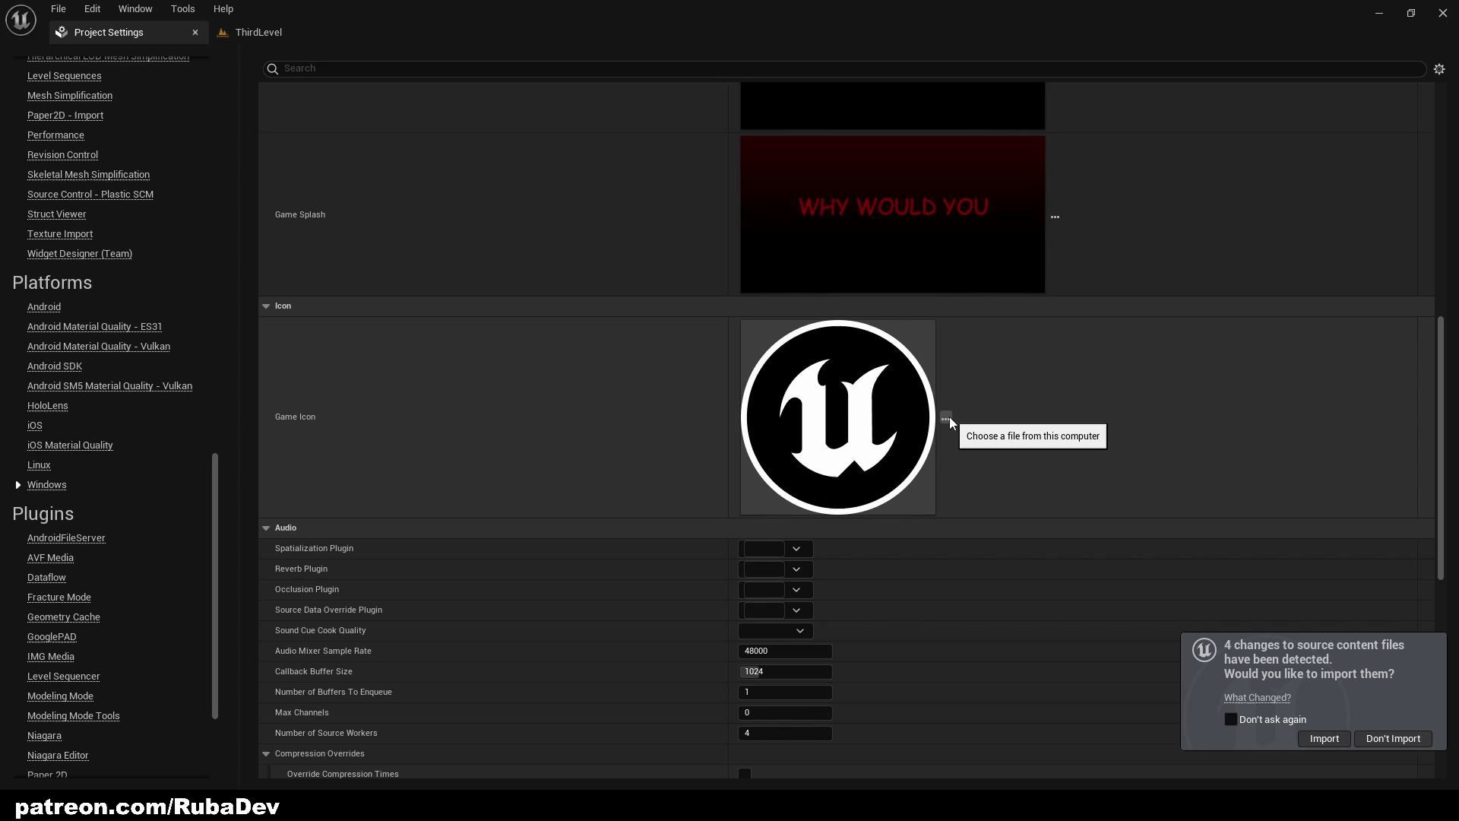
Set the Windows Game Icon to gamelogo.ico, the yellow smiley face.
click(945, 419)
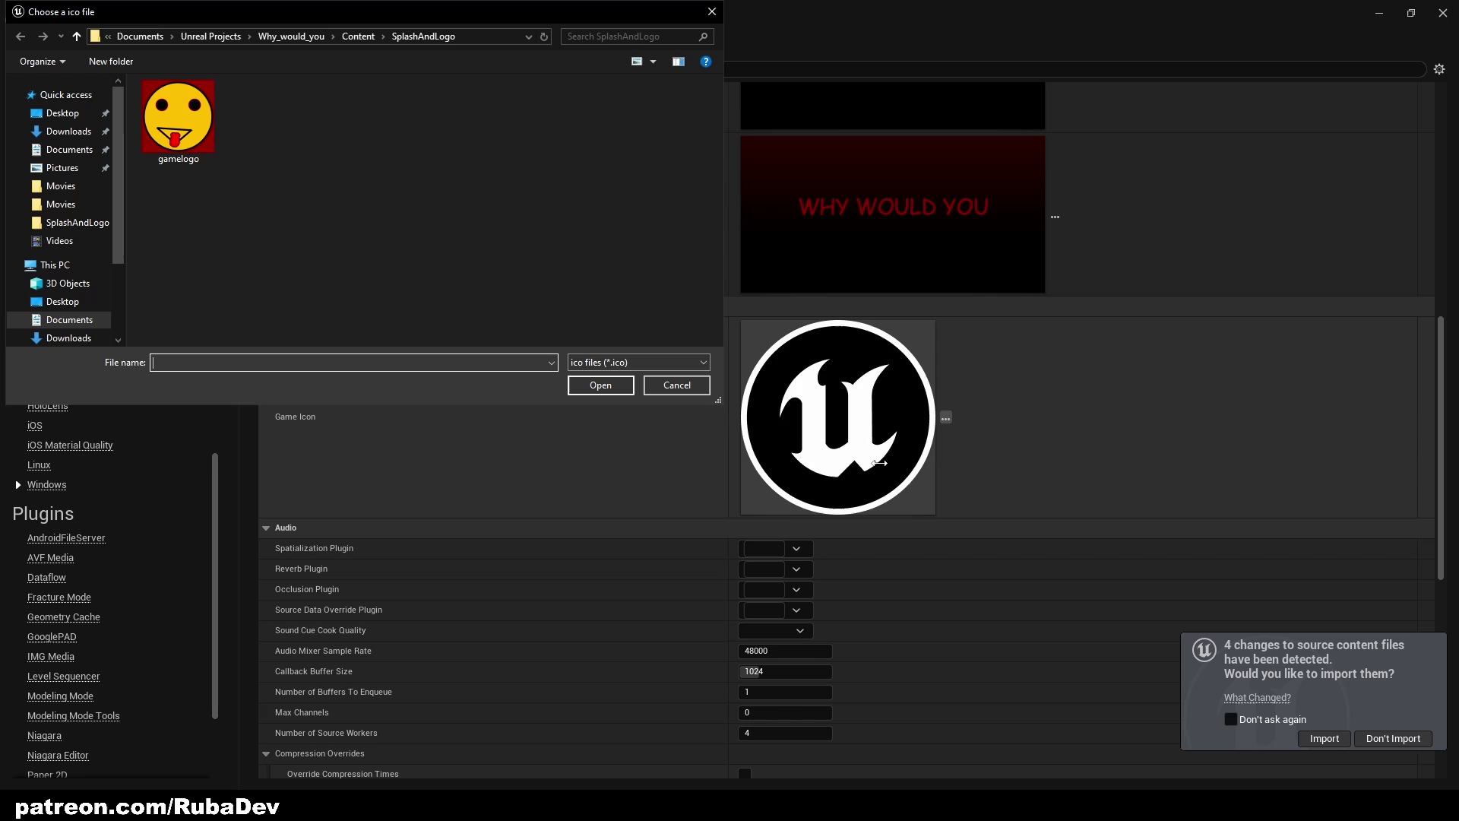
click(181, 125)
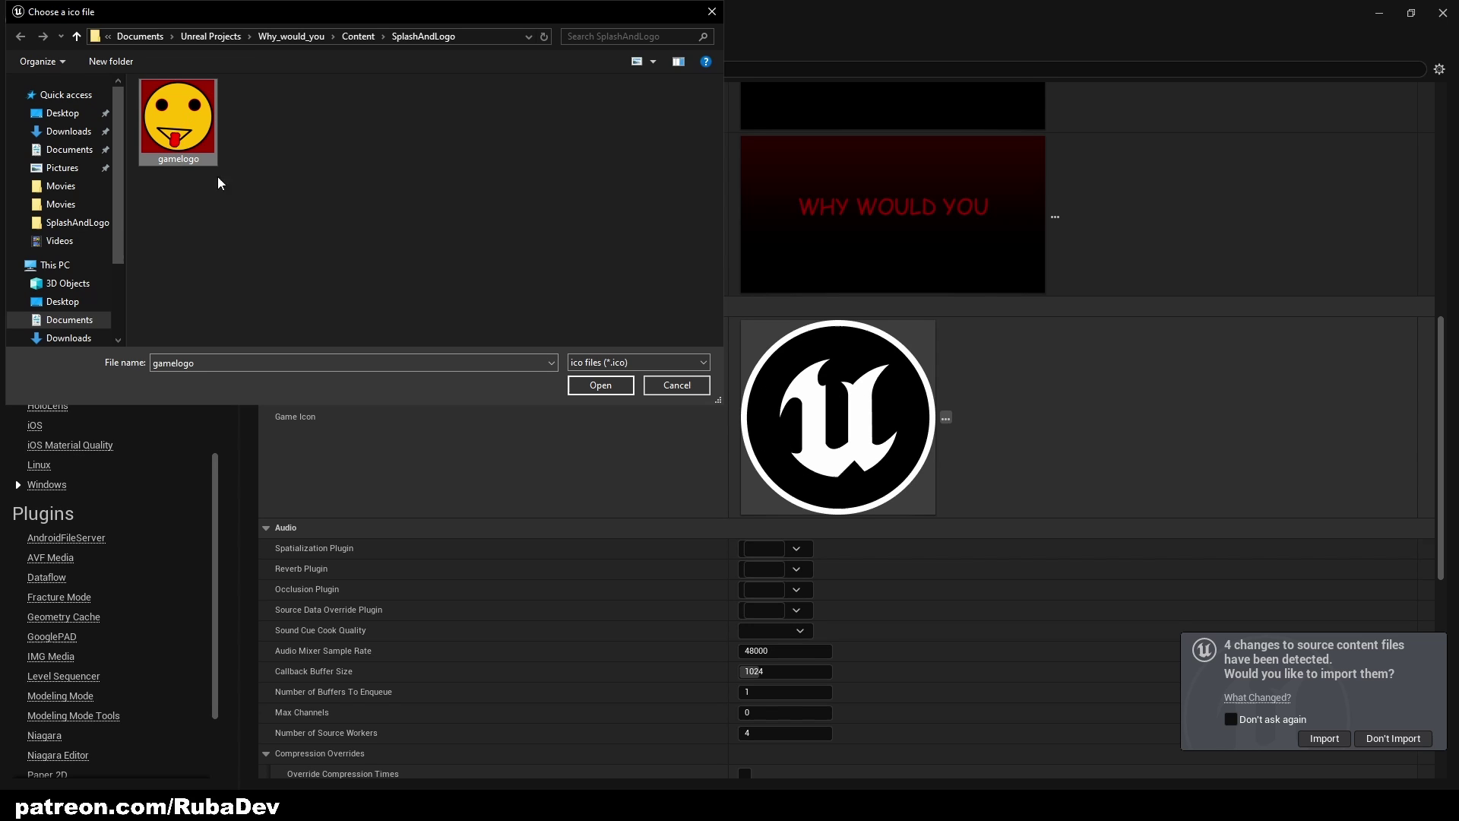
right_click(191, 143)
click(322, 117)
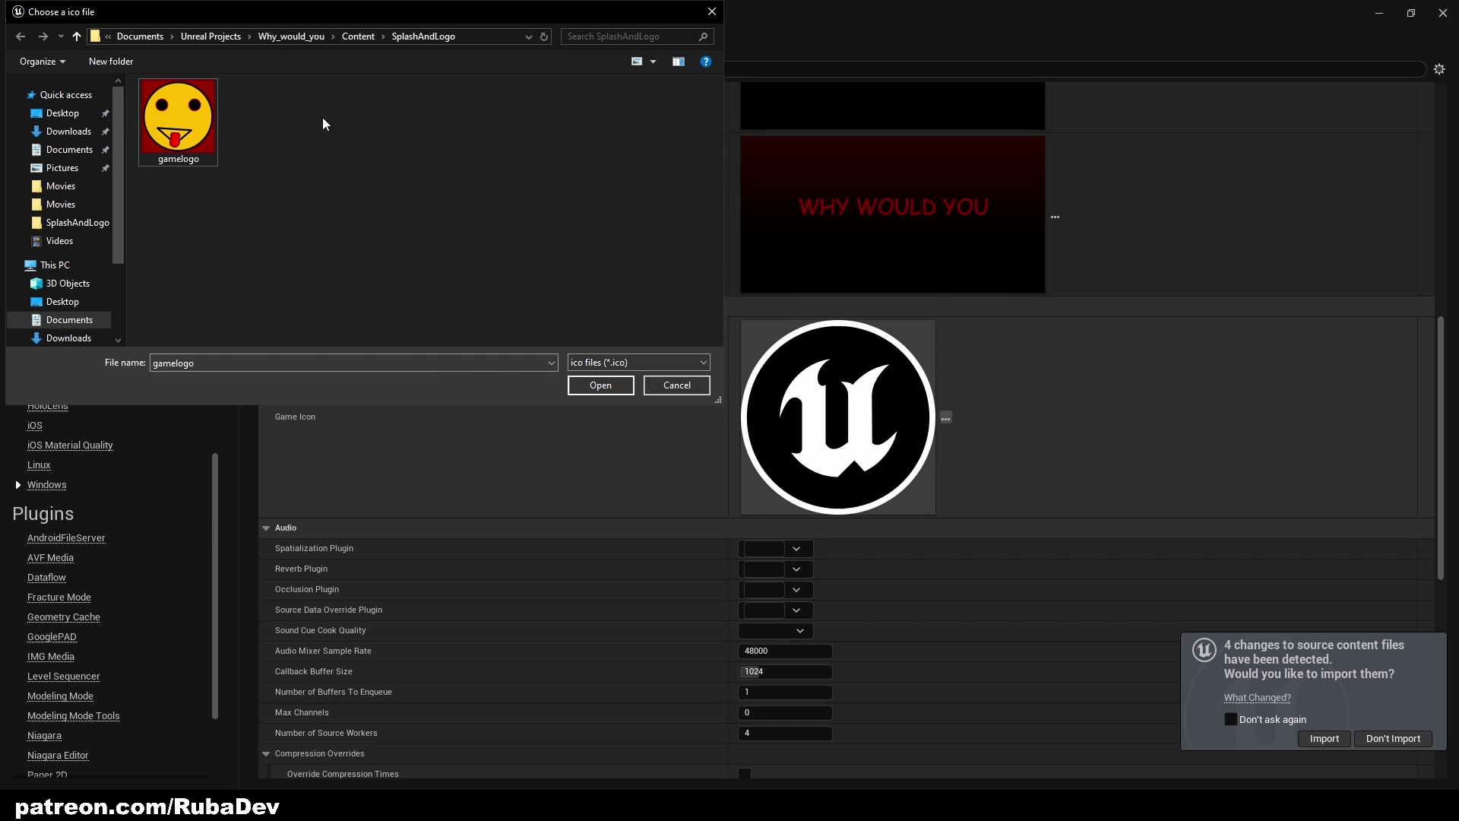
double_click(182, 111)
scroll(836, 426, down, 2)
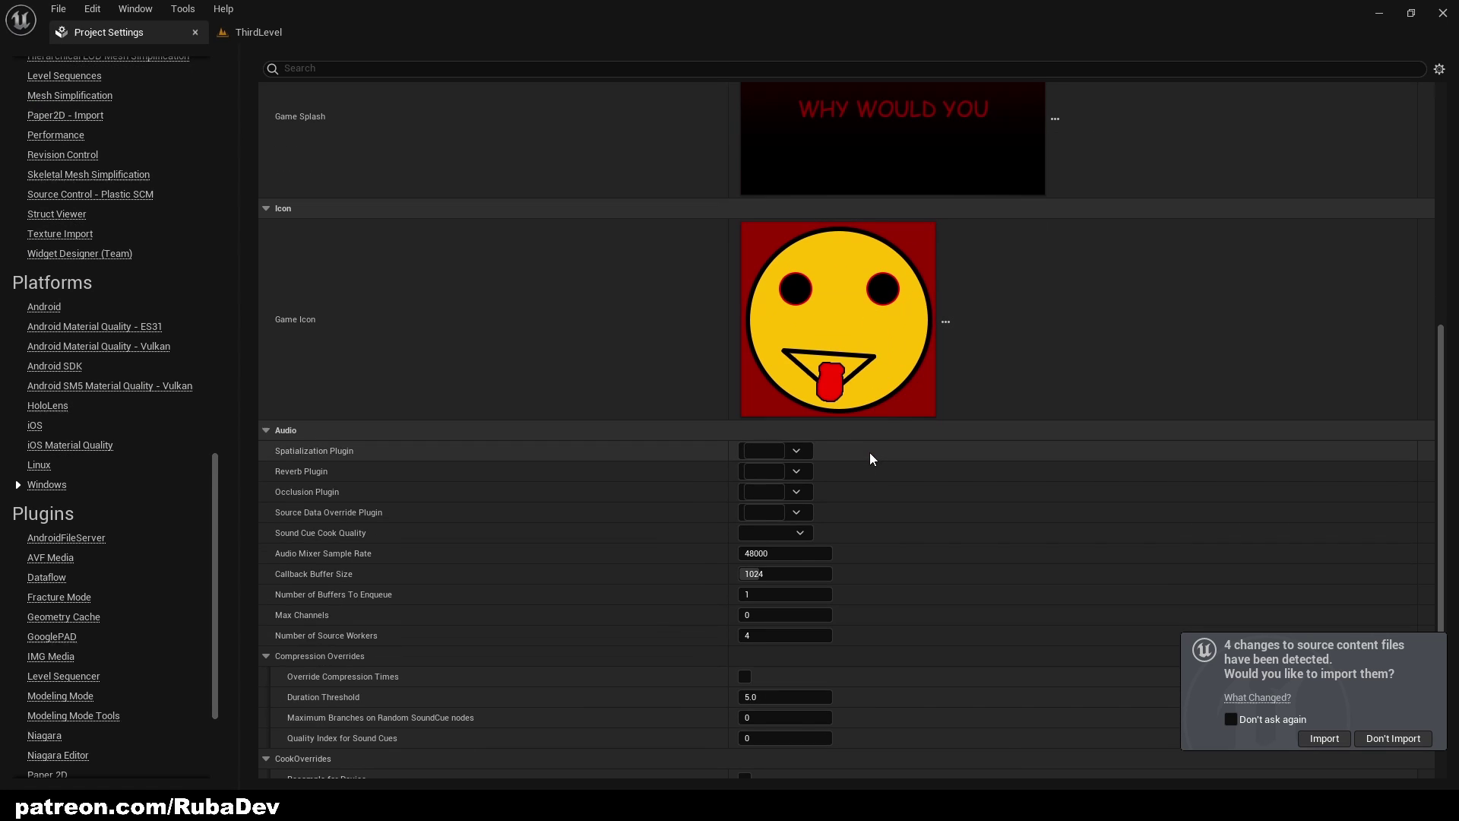
scroll(887, 454, down, 2)
scroll(792, 412, up, 5)
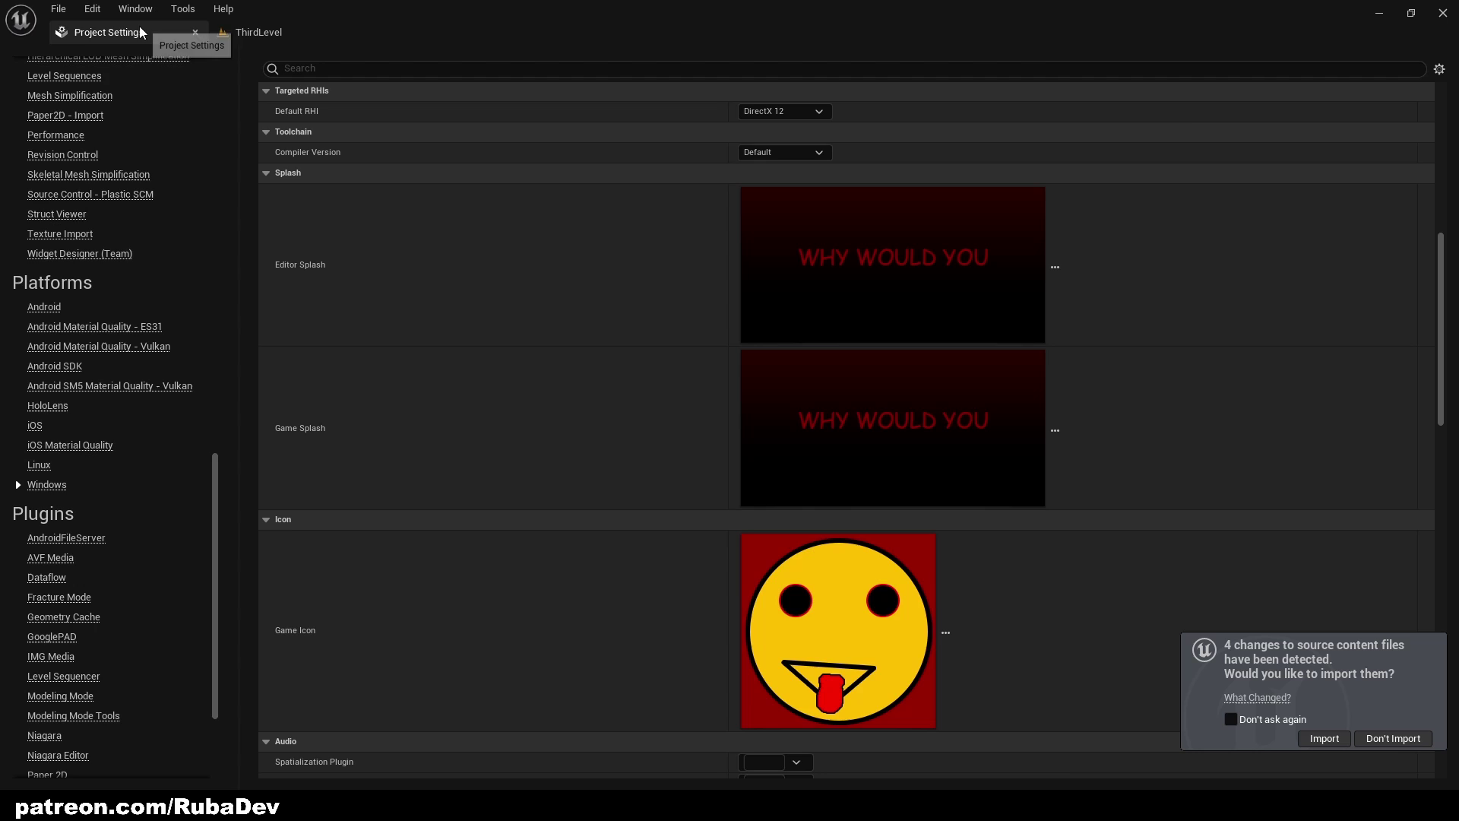
Launch ThirdLevel as a Standalone Game to preview the splash and icon, then close it.
click(289, 32)
click(423, 58)
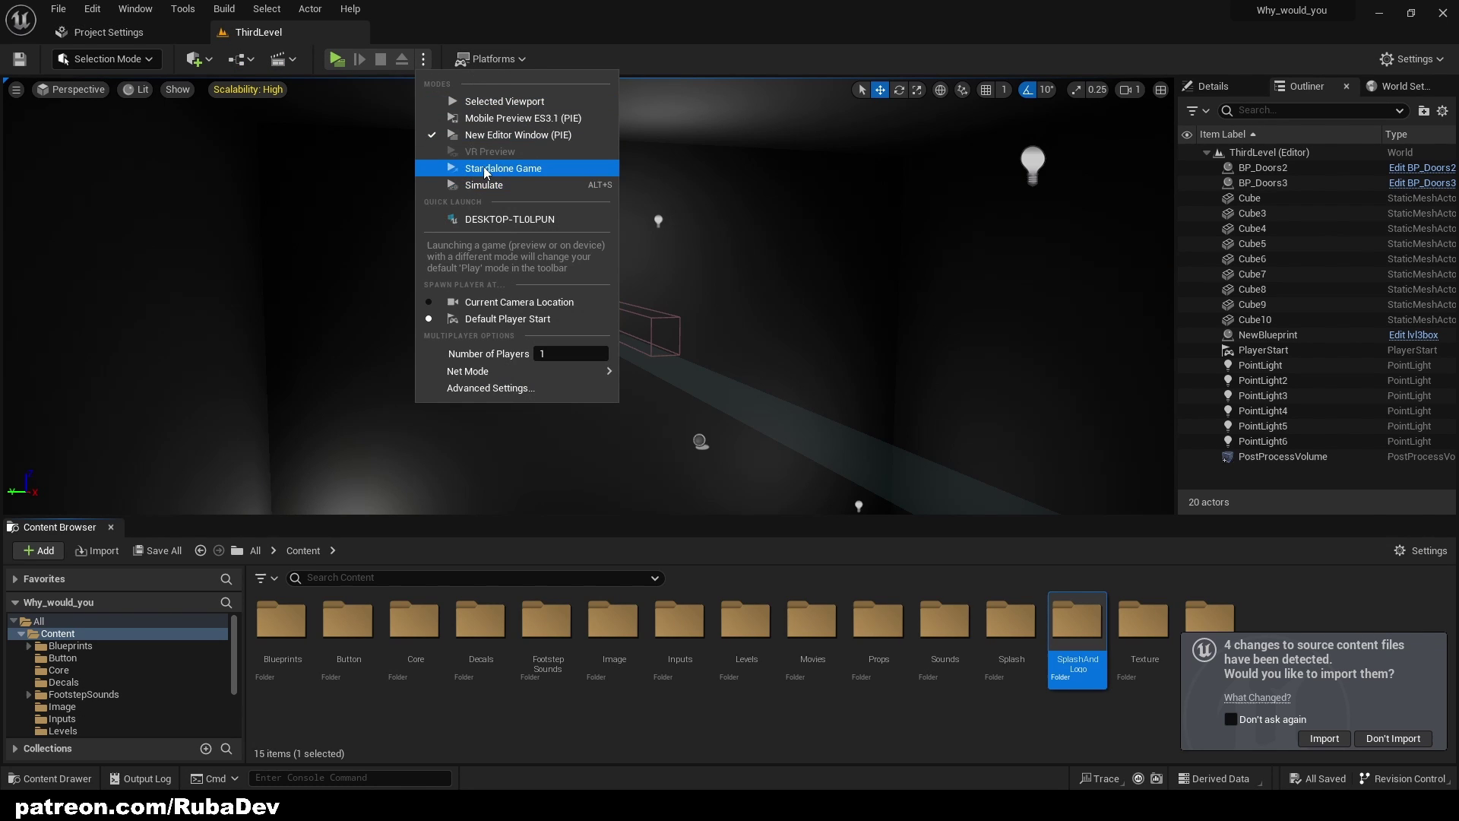
click(443, 163)
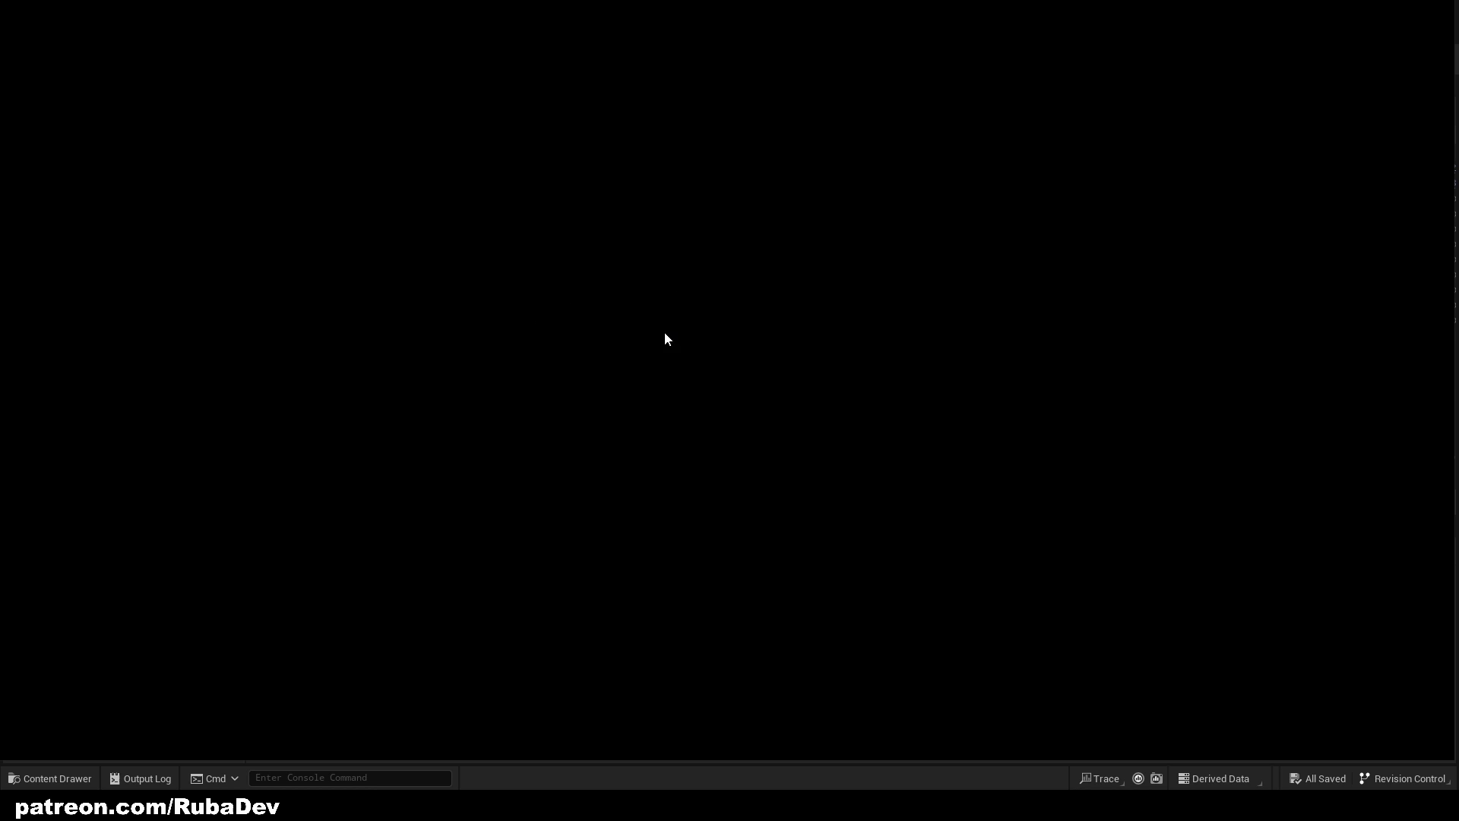
key(alt+F4)
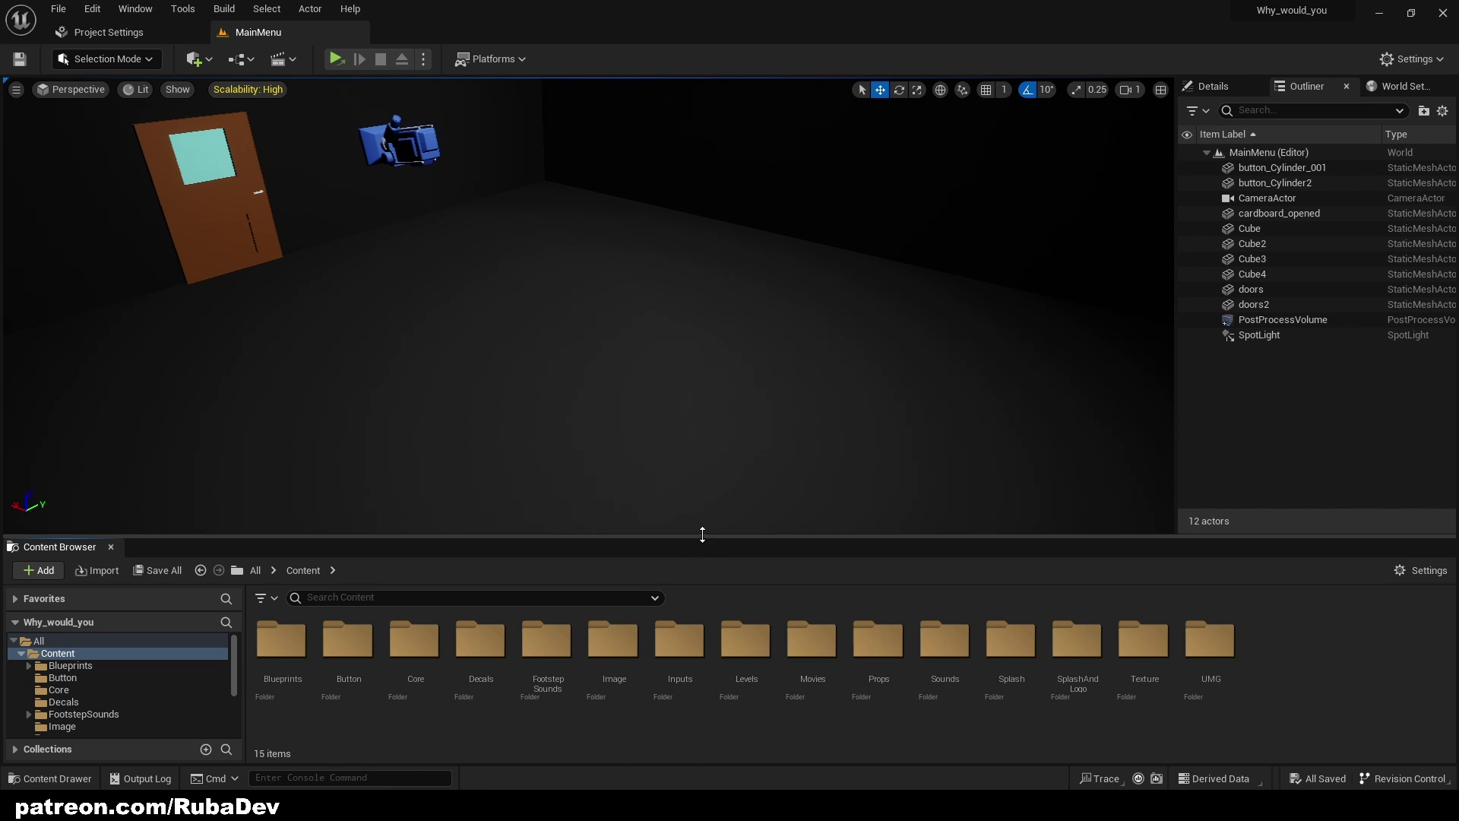
Reopen Project Settings > Windows to view the gamesplash splash images and gamelogo Game Icon.
click(92, 9)
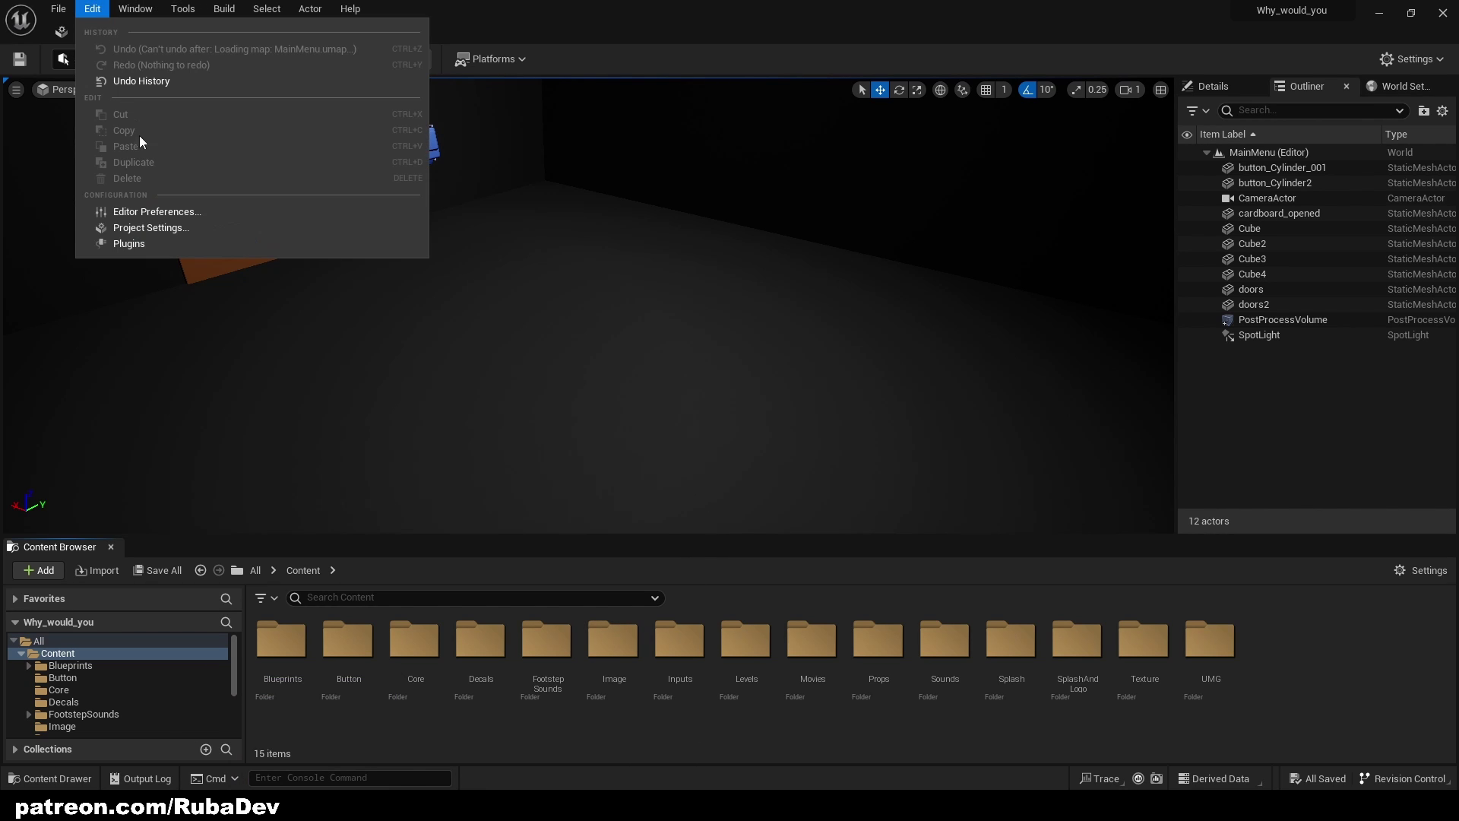
click(150, 227)
scroll(97, 549, down, 2)
scroll(98, 550, down, 3)
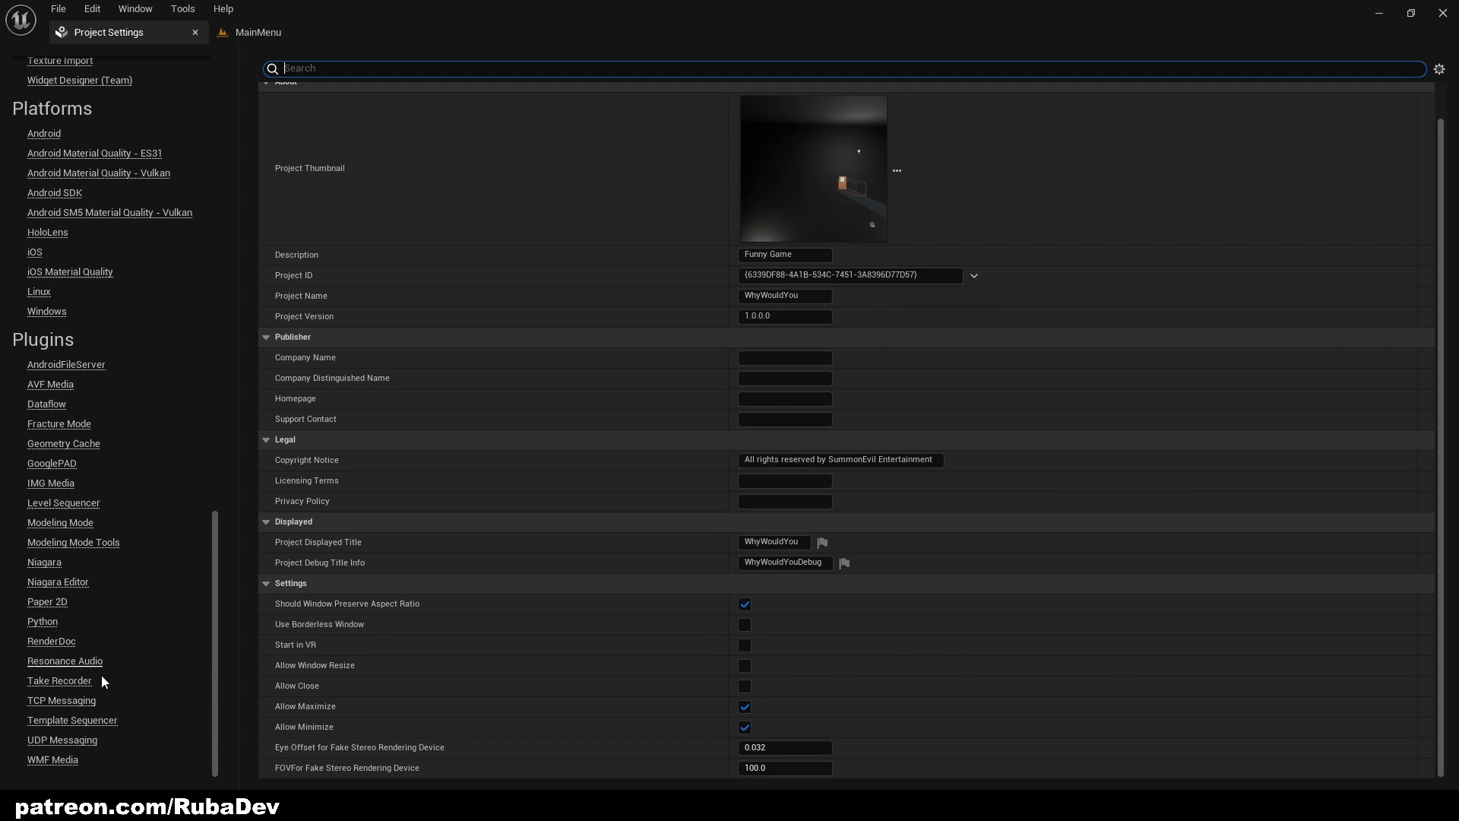
scroll(87, 449, up, 2)
scroll(86, 450, up, 1)
click(47, 432)
scroll(790, 480, down, 3)
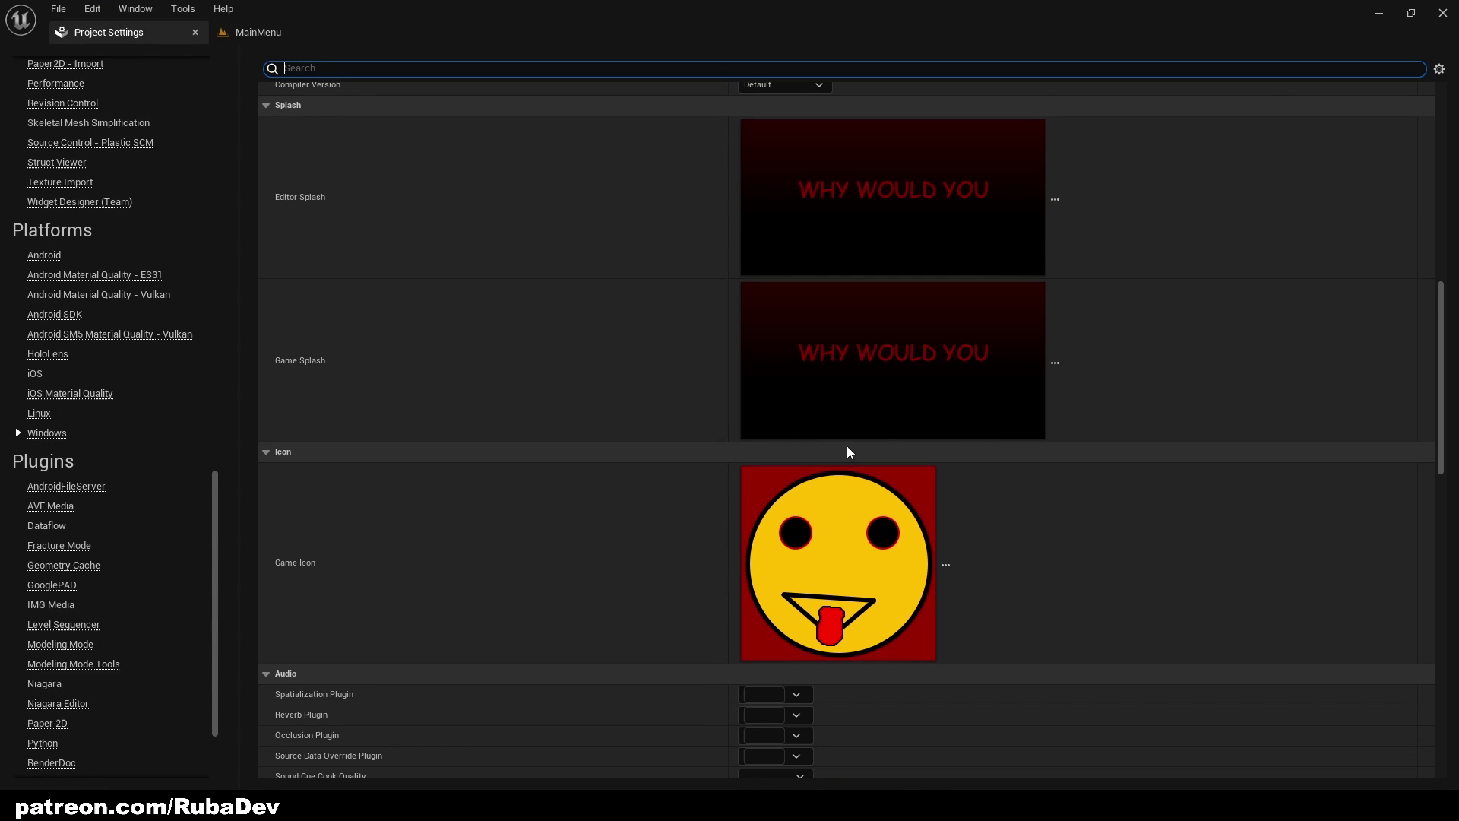
scroll(918, 476, down, 2)
scroll(928, 521, up, 2)
scroll(929, 522, up, 1)
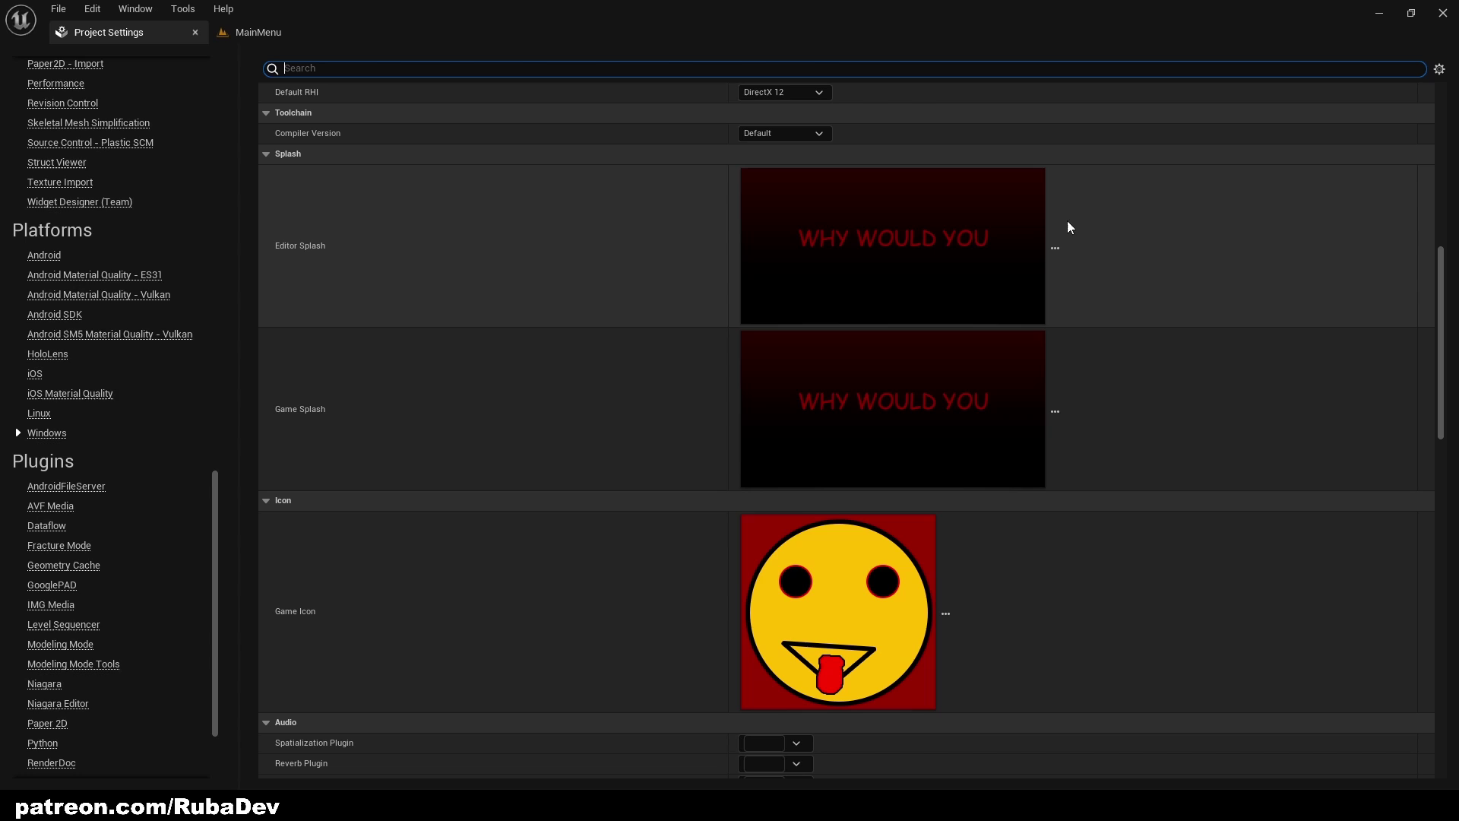